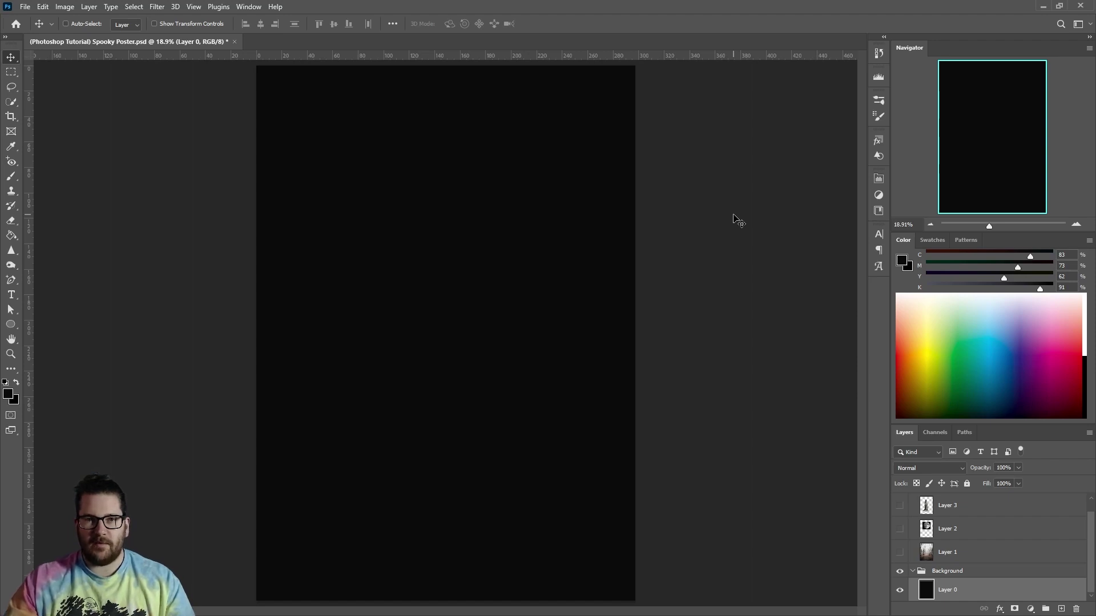
Show the forest photo on Layer 1 and add a Threshold adjustment layer above it
left_click(900, 553)
left_click(991, 549)
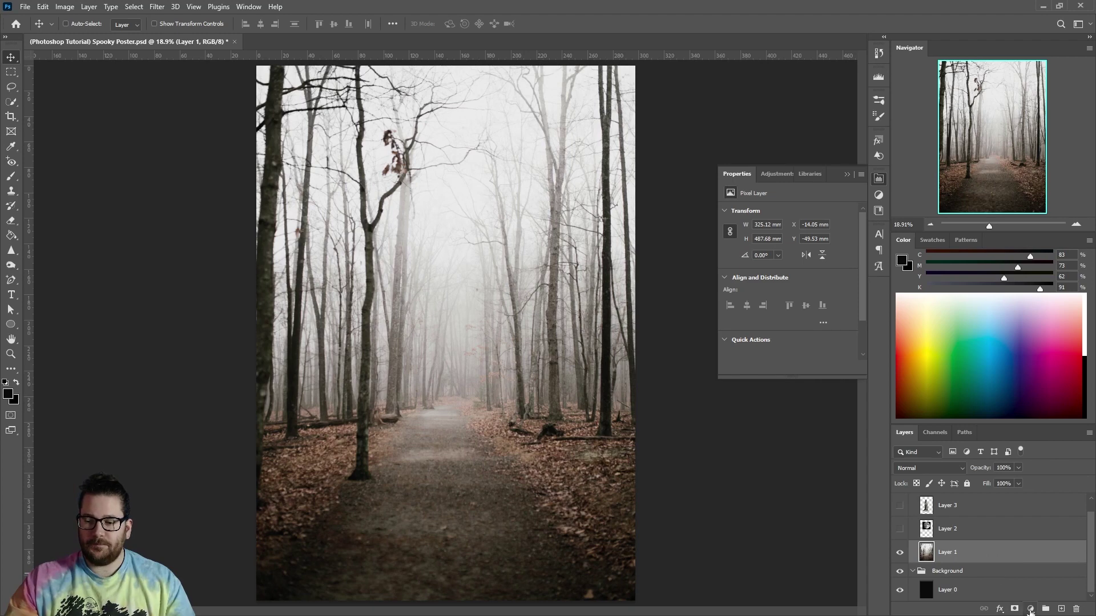
left_click(1030, 610)
left_click(989, 581)
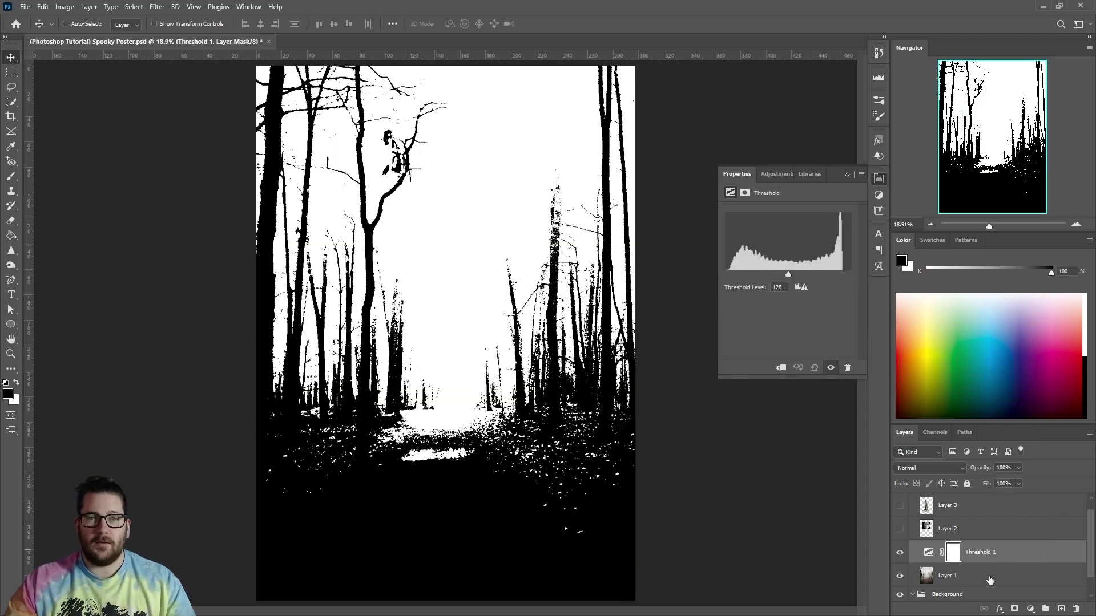
Invert the forest photo on Layer 1 beneath the Threshold adjustment
left_click(976, 576)
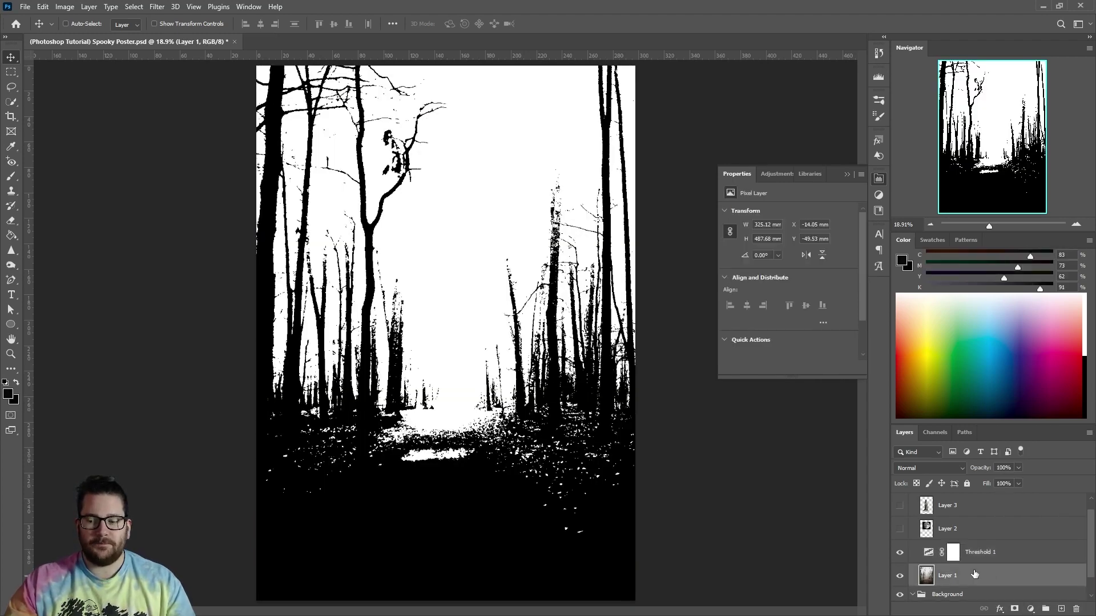
left_click(64, 7)
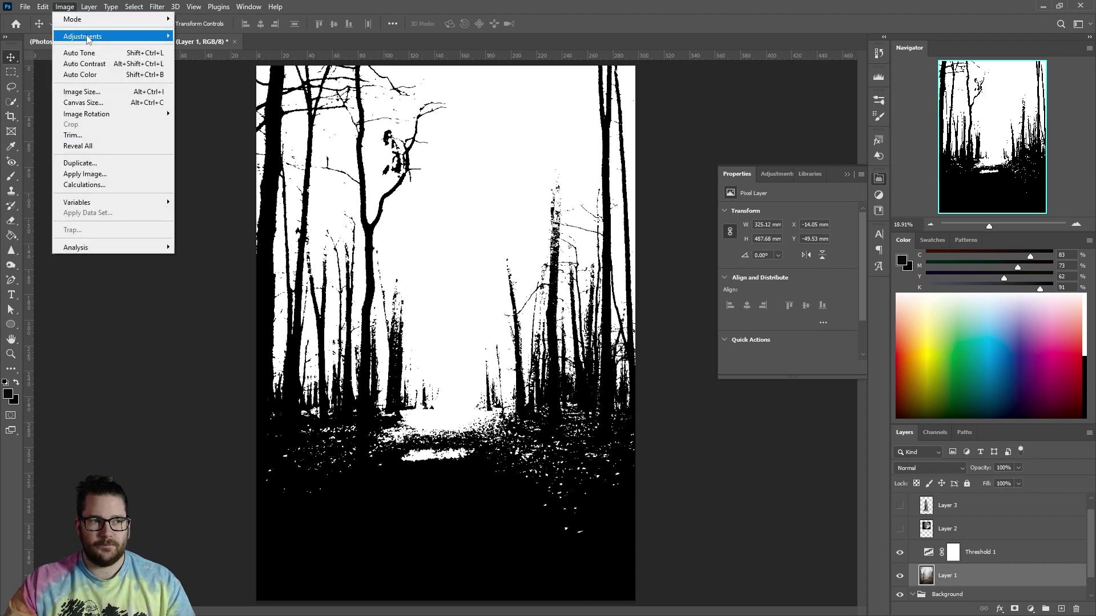
mouse_move(86, 36)
left_click(215, 167)
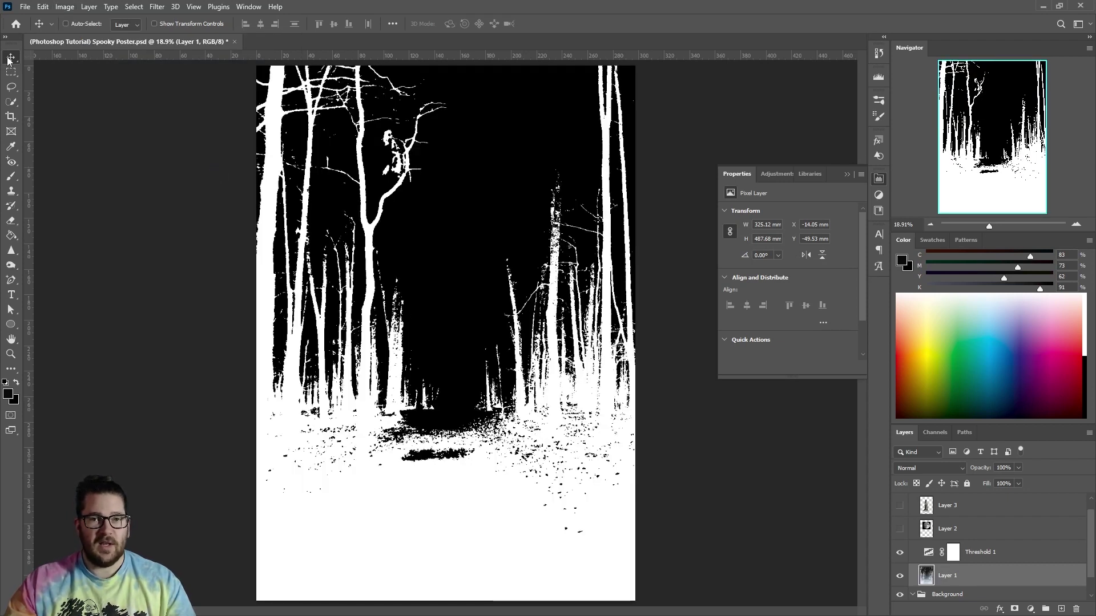
Burn black leaf texture into the forest floor at 100% exposure, using the Midtones range and the Shadows range
left_click(11, 266)
left_click_drag(301, 551, 311, 557)
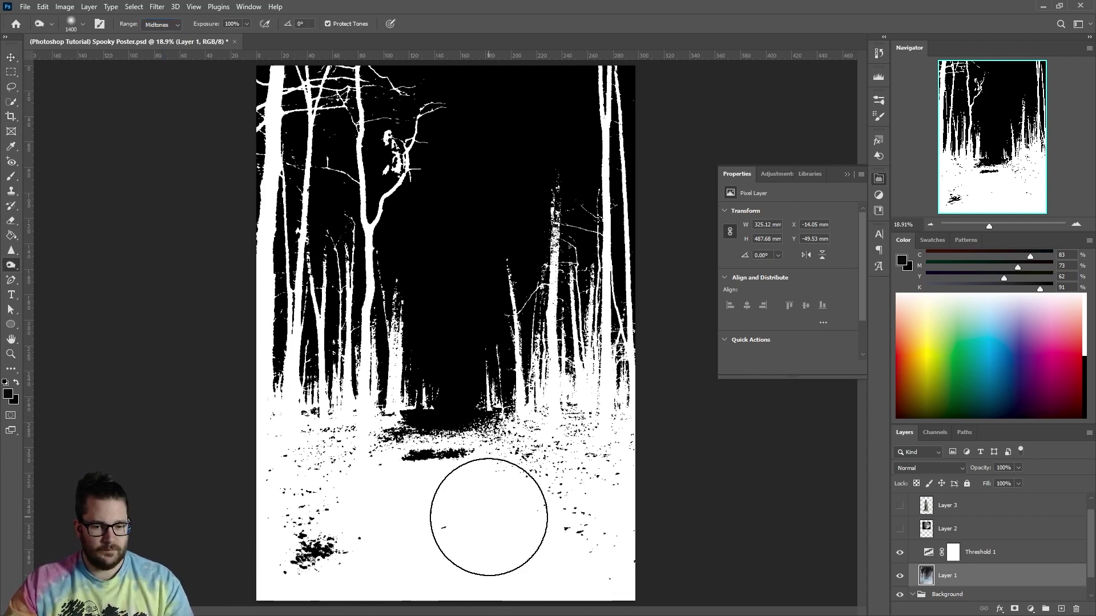
left_click_drag(488, 517, 386, 524)
scroll(399, 531, "down", 2)
key("alt+shift+s")
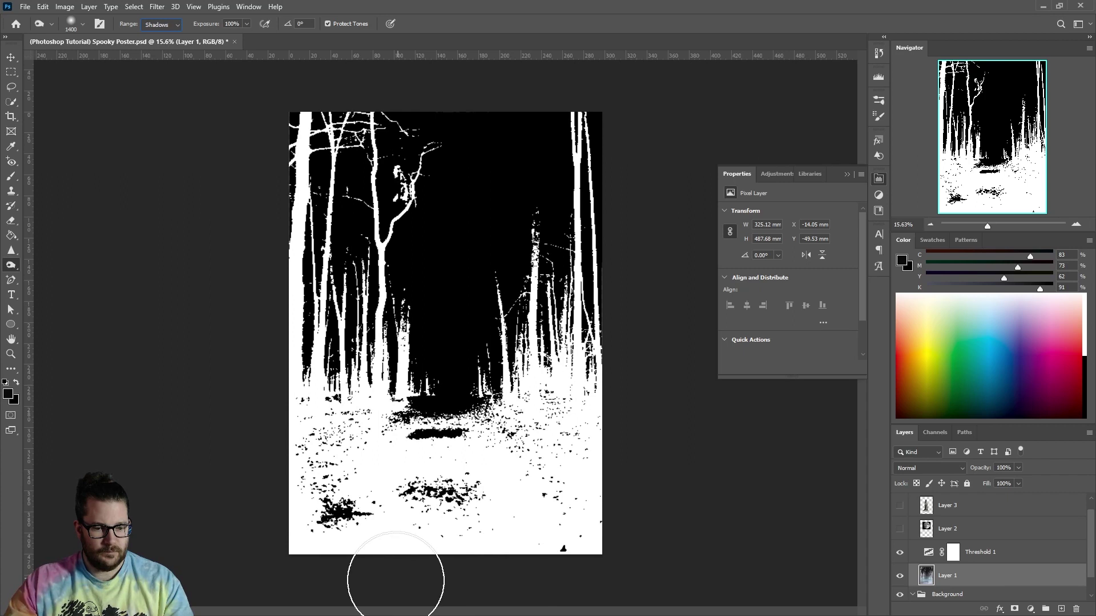
mouse_move(396, 580)
left_mouse_down()
mouse_move(379, 453)
mouse_move(518, 575)
mouse_move(433, 420)
left_mouse_up()
Dodge the background trees and upper branches to bring out more white, with the range set to Highlights at 100% exposure
right_click(11, 265)
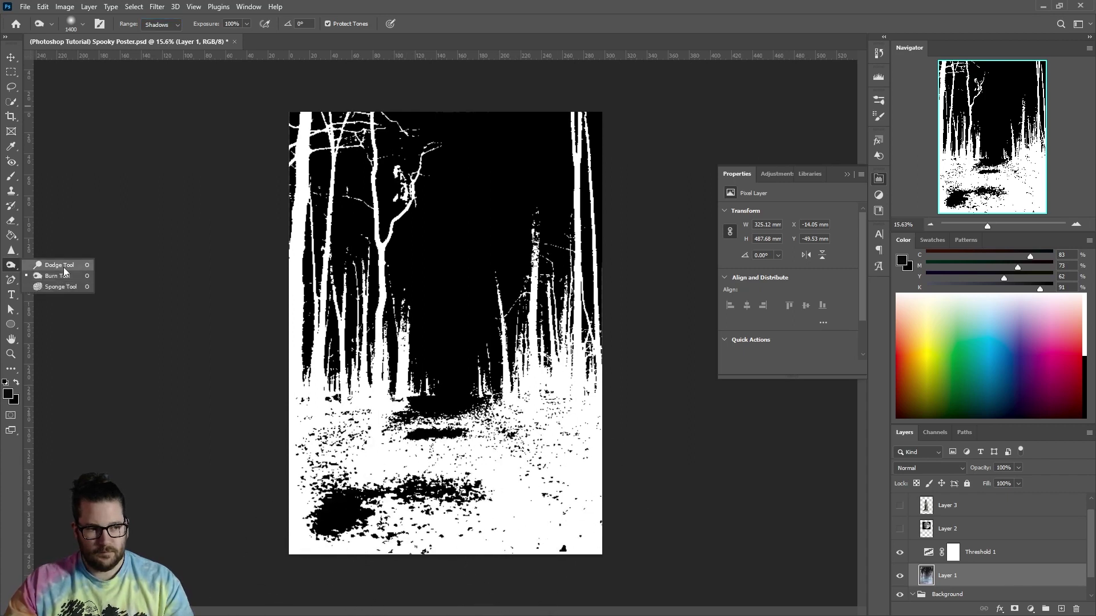
left_click(64, 268)
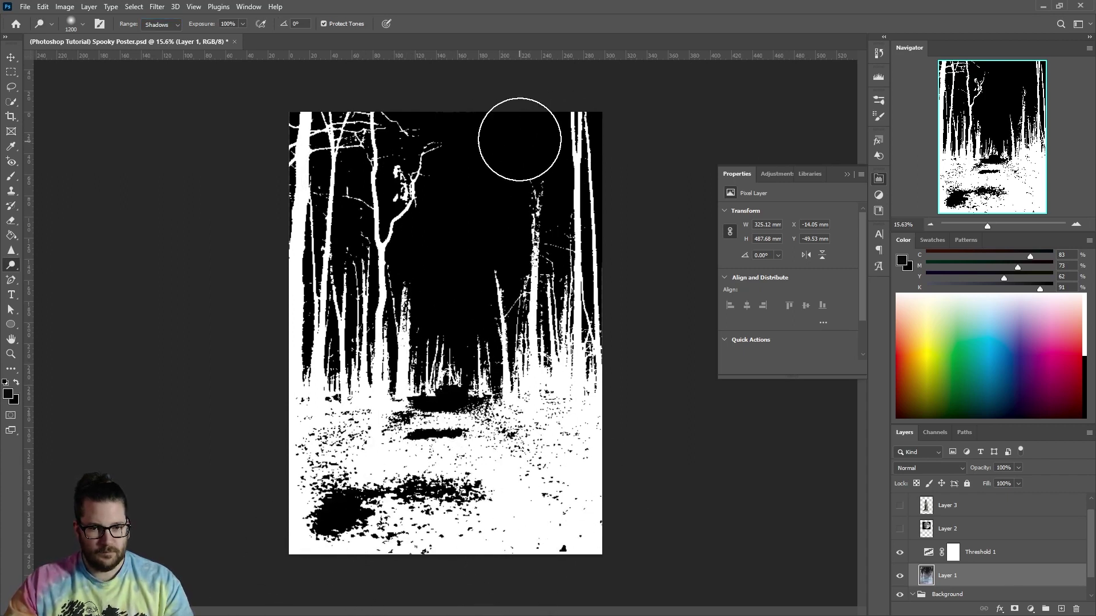
key("alt+shift+h")
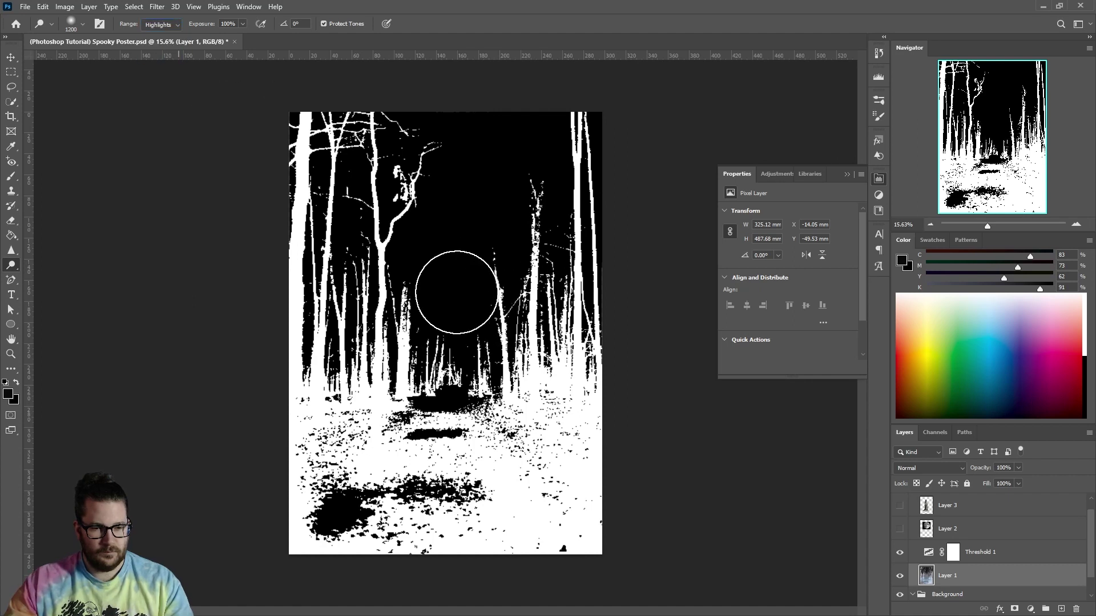
mouse_move(456, 292)
left_mouse_down()
mouse_move(429, 245)
mouse_move(557, 120)
mouse_move(577, 242)
mouse_move(507, 340)
mouse_move(506, 209)
mouse_move(335, 320)
mouse_move(369, 235)
mouse_move(517, 149)
mouse_move(546, 120)
mouse_move(460, 131)
mouse_move(490, 195)
mouse_move(482, 185)
mouse_move(462, 243)
mouse_move(438, 231)
mouse_move(480, 159)
mouse_move(421, 114)
left_mouse_up()
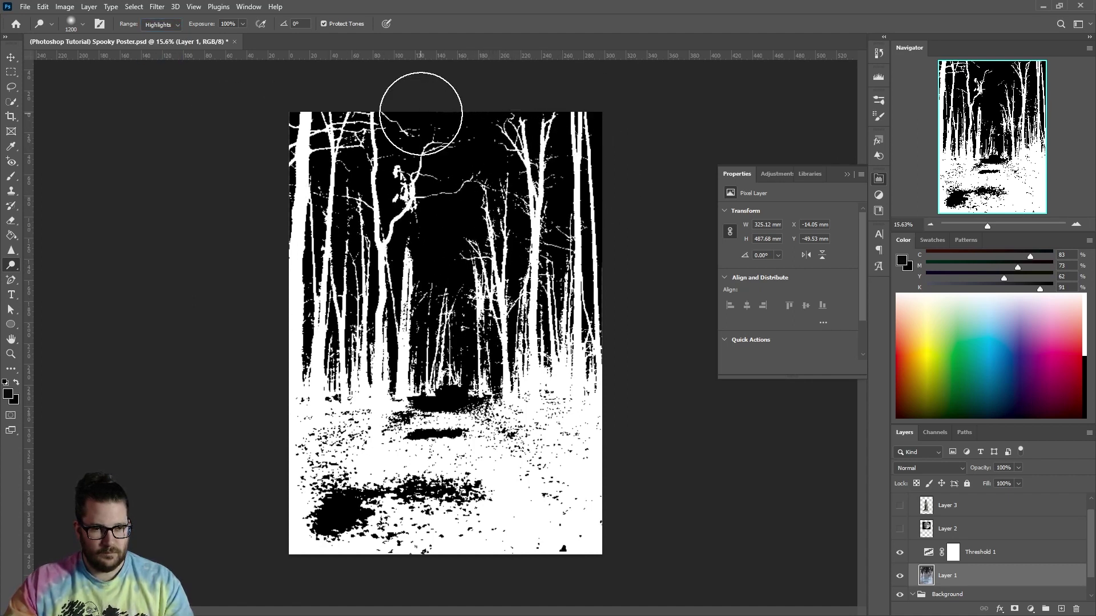
Burn the lower corners and side edges of the forest floor dark with the range set to Highlights
right_click(10, 265)
left_click(49, 276)
left_click(162, 24)
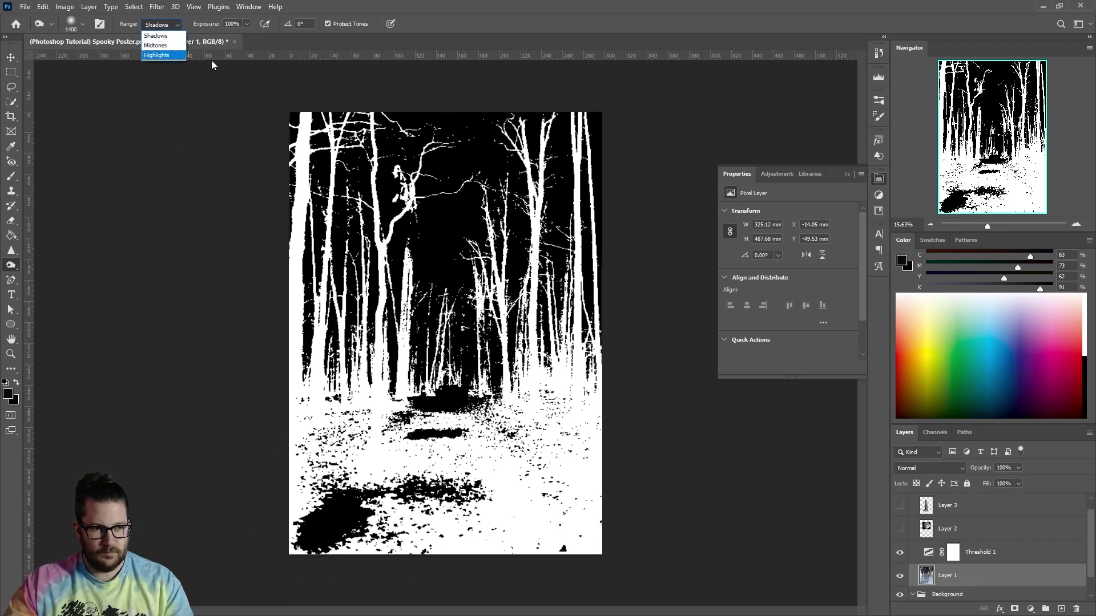
left_click(157, 55)
mouse_move(599, 542)
left_mouse_down()
mouse_move(330, 404)
mouse_move(453, 447)
mouse_move(273, 582)
mouse_move(457, 575)
mouse_move(641, 460)
mouse_move(647, 395)
left_mouse_up()
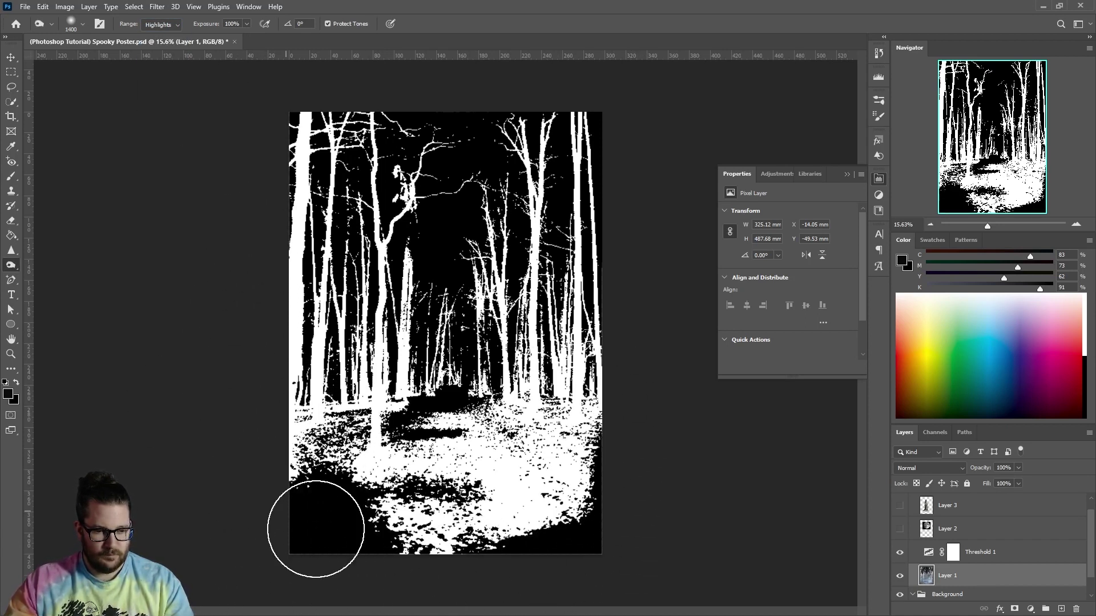
left_click_drag(316, 529, 656, 303)
Lower the Burn exposure to 50% and darken the middle of the forest floor
left_click(246, 24)
left_click_drag(250, 37, 222, 37)
mouse_move(456, 459)
left_mouse_down()
mouse_move(462, 497)
mouse_move(414, 445)
mouse_move(514, 405)
mouse_move(299, 429)
left_mouse_up()
Dodge the lower forest floor at 50% exposure and burn across it again to balance the leaf texture
left_click_drag(11, 264, 45, 264)
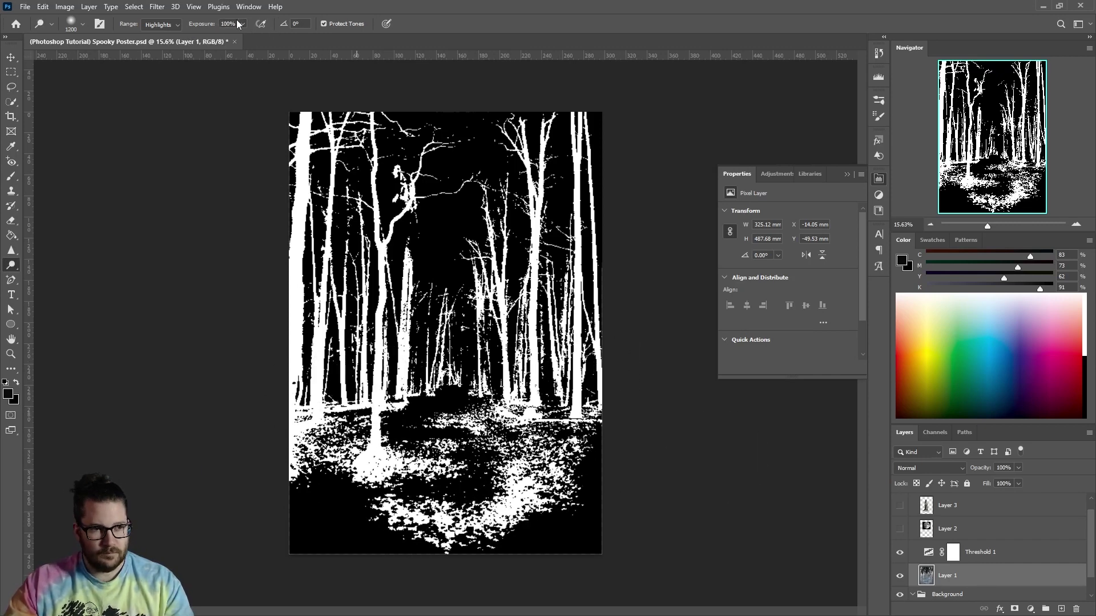
left_click_drag(318, 513, 452, 501)
key("shift+o")
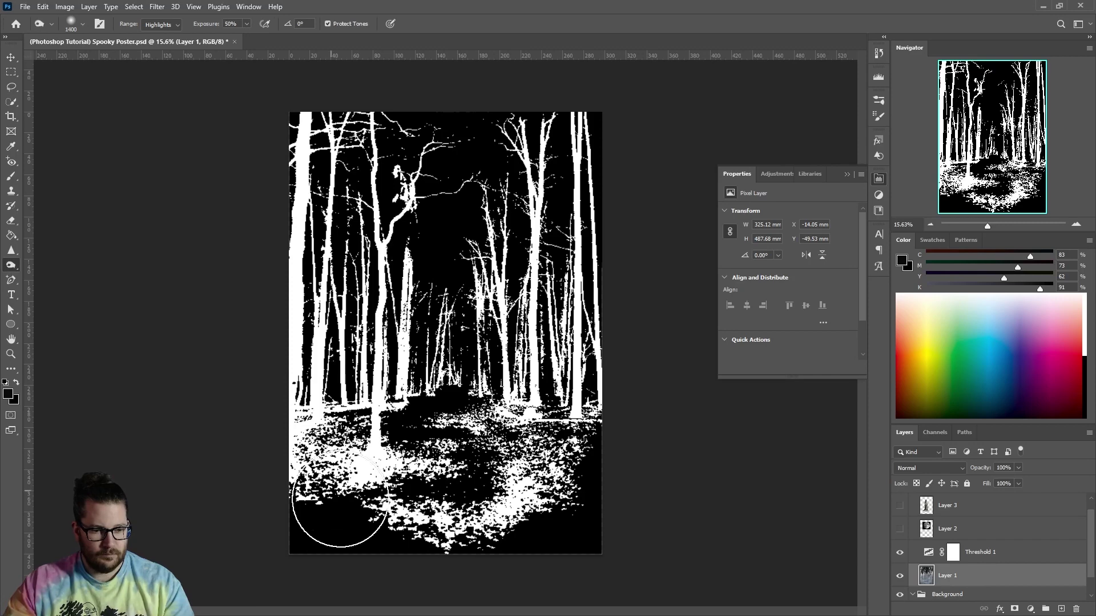
mouse_move(340, 500)
left_mouse_down()
mouse_move(430, 502)
mouse_move(536, 471)
mouse_move(333, 443)
mouse_move(540, 468)
left_mouse_up()
Dodge white leaf detail back across the forest floor with the range set to Midtones at 50% exposure
left_click_drag(11, 265, 46, 264)
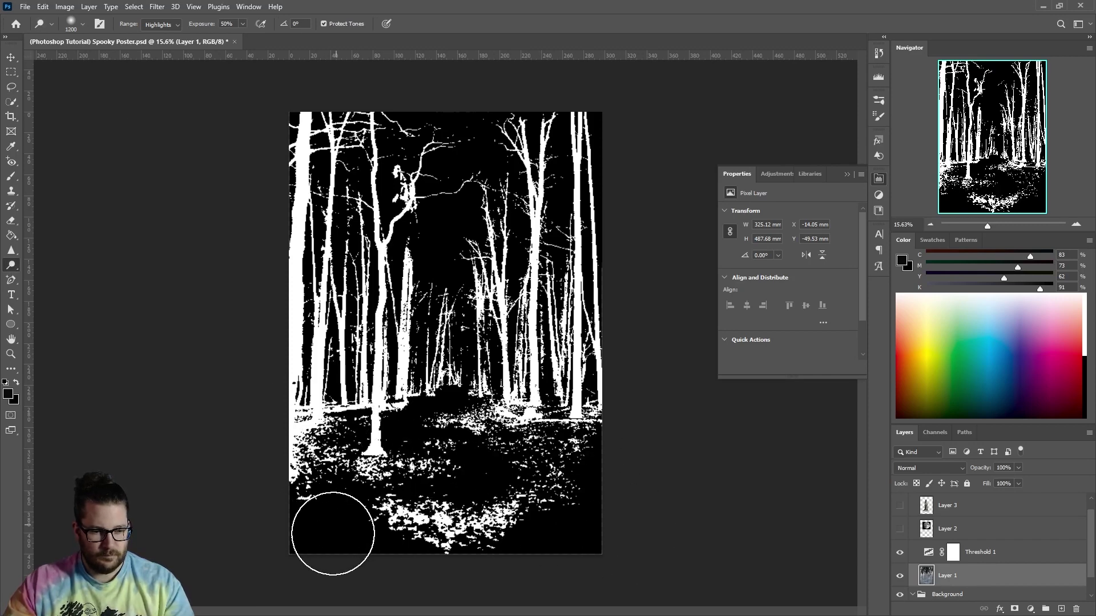
left_click(161, 24)
left_click(158, 44)
left_click(456, 375)
key("ctrl+z")
left_click_drag(467, 485, 565, 484)
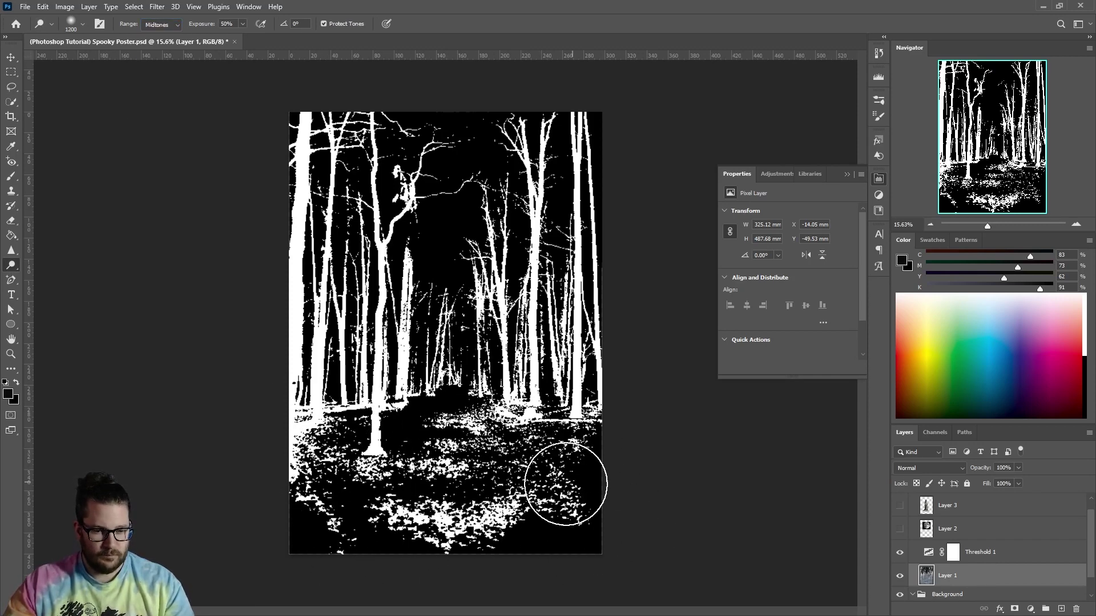
Set the Dodge exposure to 25% and lighten the lower corners and middle of the forest floor
key("2")
key("5")
left_click(346, 496)
left_click_drag(529, 517, 483, 470)
Burn the edges of the forest floor, and dodge small leaf patches into its lower corners with a 300 px brush in the Highlights range
key("bracketleft")
key("bracketleft")
key("bracketleft")
key("bracketleft")
key("bracketleft")
key("bracketleft")
key("bracketleft")
key("bracketleft")
key("bracketleft")
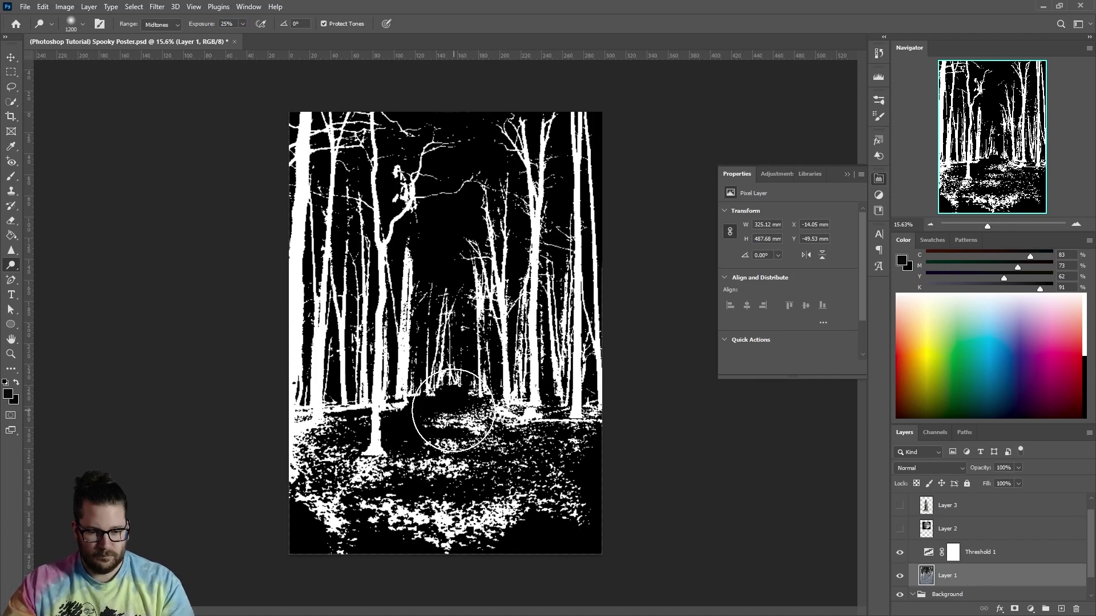
key("shift+o")
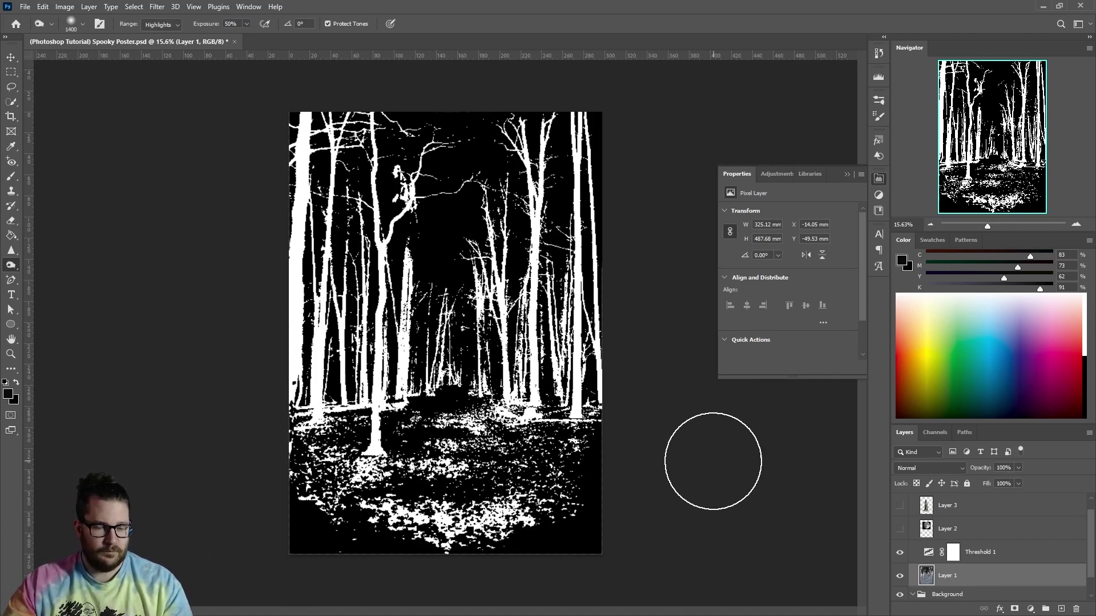
key("shift+o")
key("shift+o")
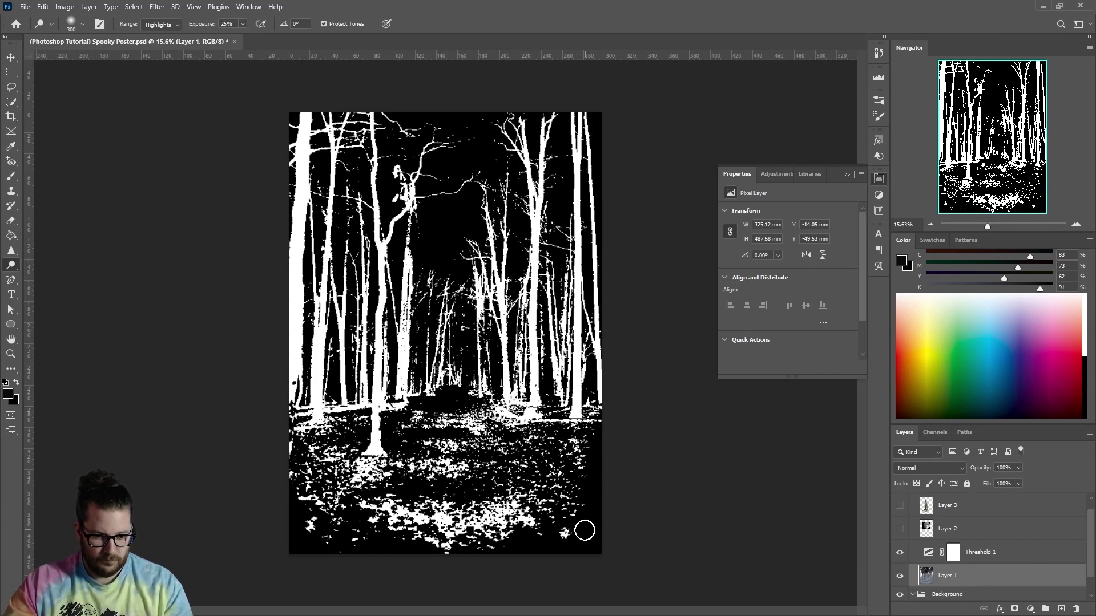
left_click_drag(584, 531, 546, 546)
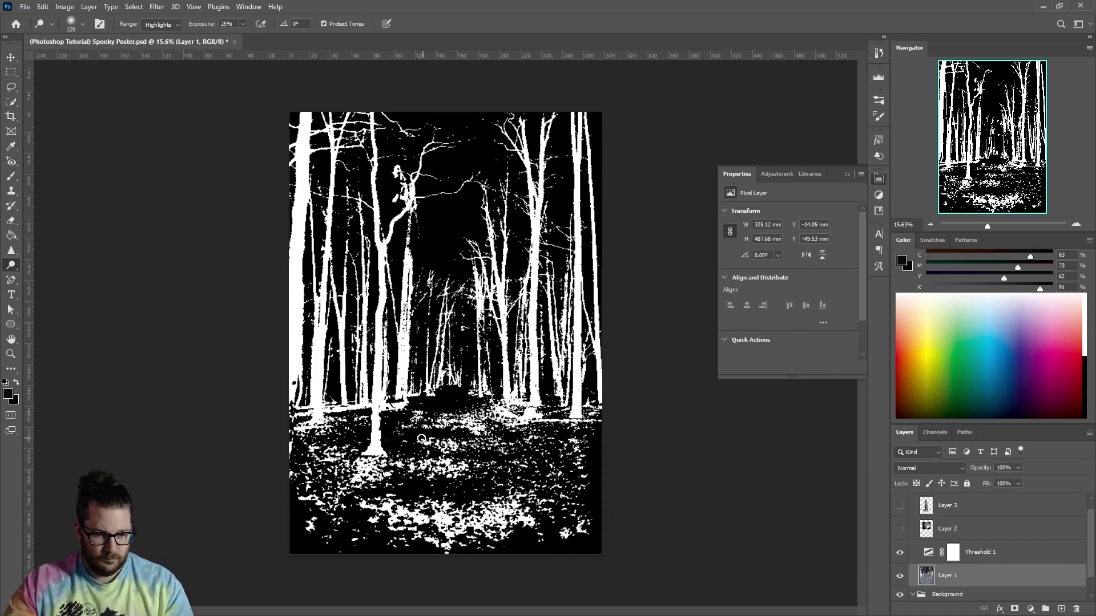
Undo the trial dodge strokes on the distant trees and enlarge the Dodge brush to 700 px
mouse_move(460, 339)
left_mouse_down()
mouse_move(472, 363)
mouse_move(462, 363)
left_mouse_up()
key("ctrl+z")
key("]")
key("]")
key("]")
key("]")
key("]")
key("]")
key("]")
key("]")
key("]")
key("ctrl+z")
Dodge the end of the path in the Shadows range and the lower forest floor in the Midtones range
left_click(162, 24)
left_click(156, 36)
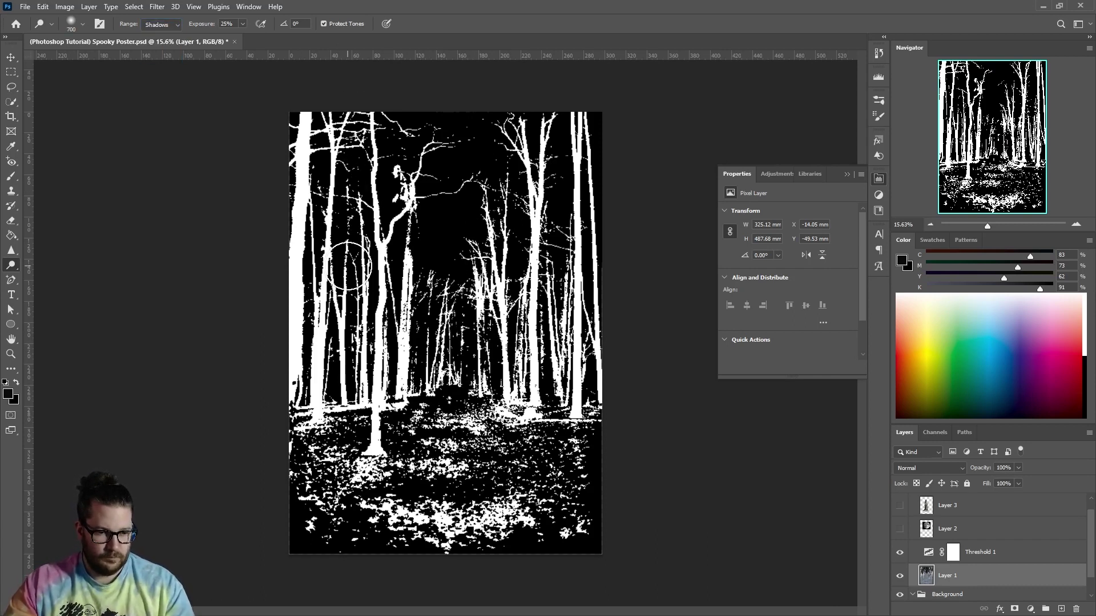
left_click(161, 23)
left_click(155, 45)
mouse_move(548, 524)
left_mouse_down()
mouse_move(447, 549)
mouse_move(433, 496)
left_mouse_up()
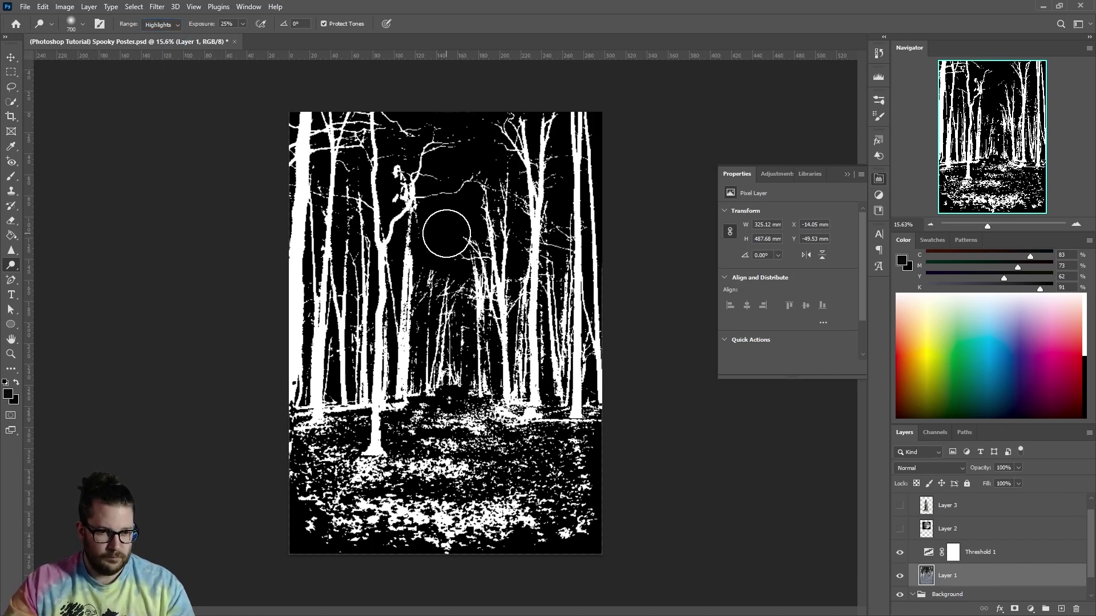
Select the white areas with Color Range by sampling a white trunk, and copy the selection to a new layer
left_click(15, 59)
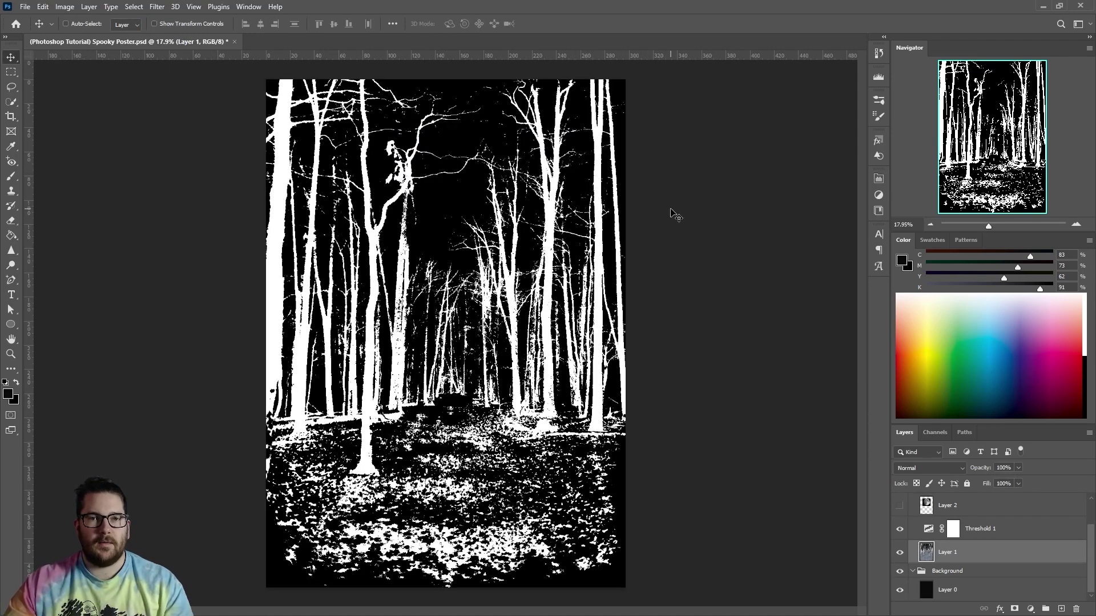
left_click(134, 6)
left_click(167, 116)
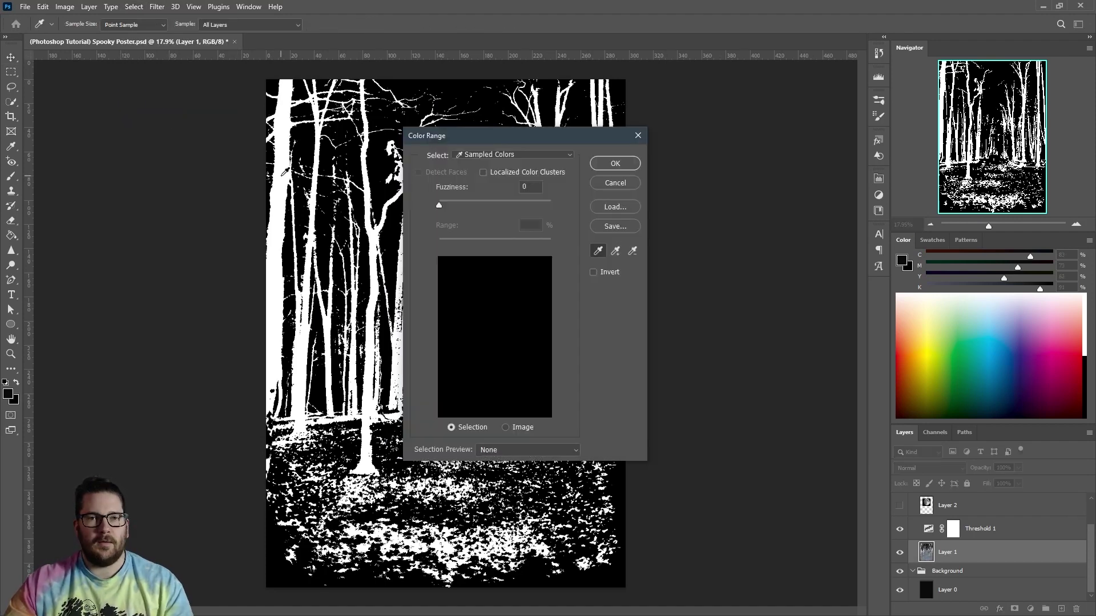
left_click(284, 173)
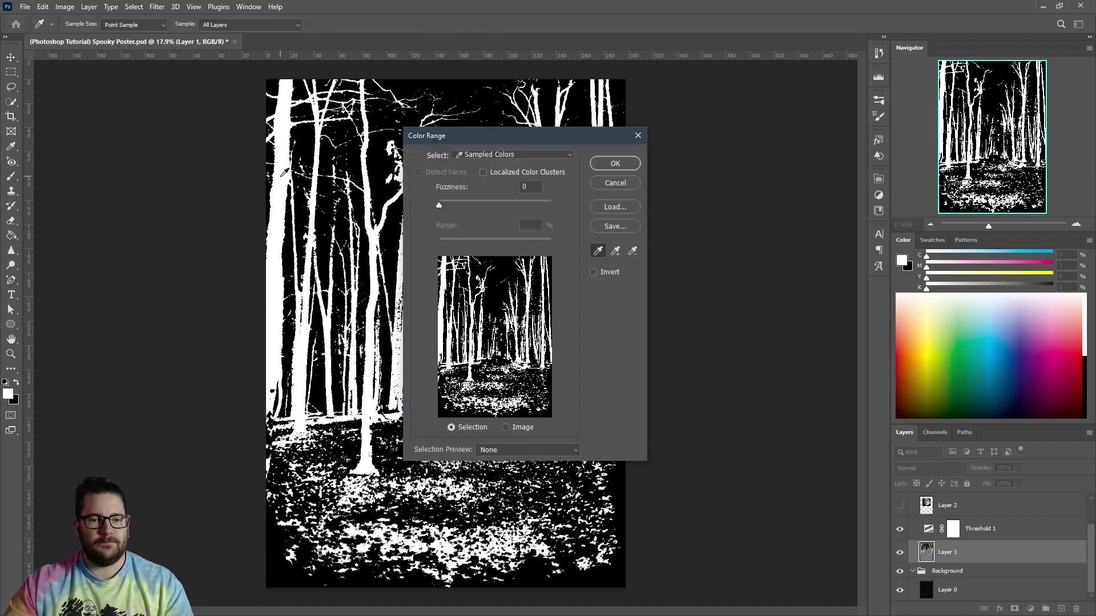
left_click(612, 164)
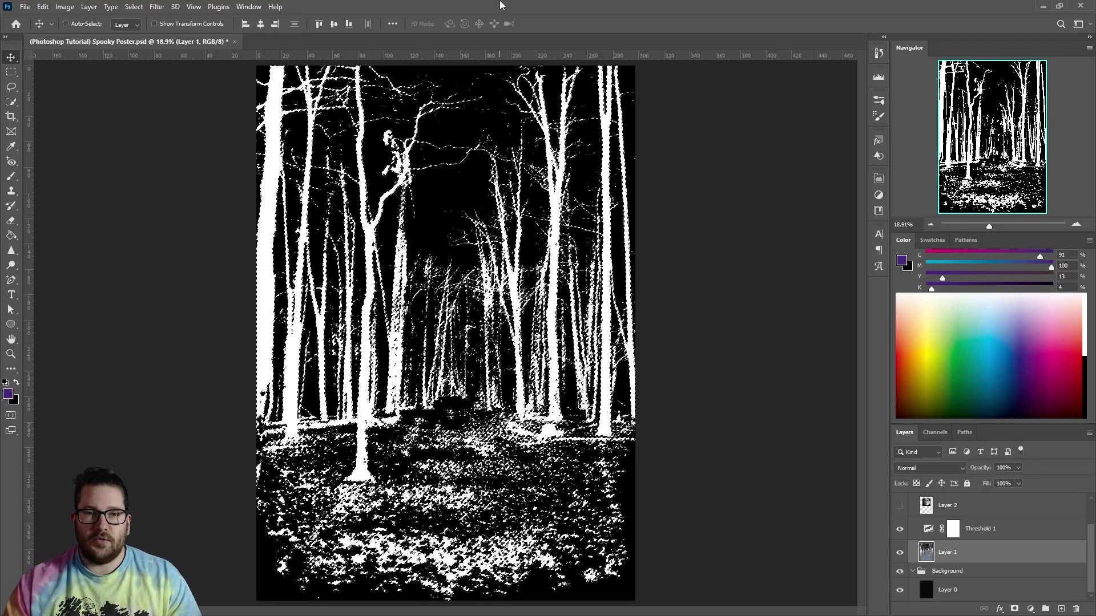
key("ctrl+j")
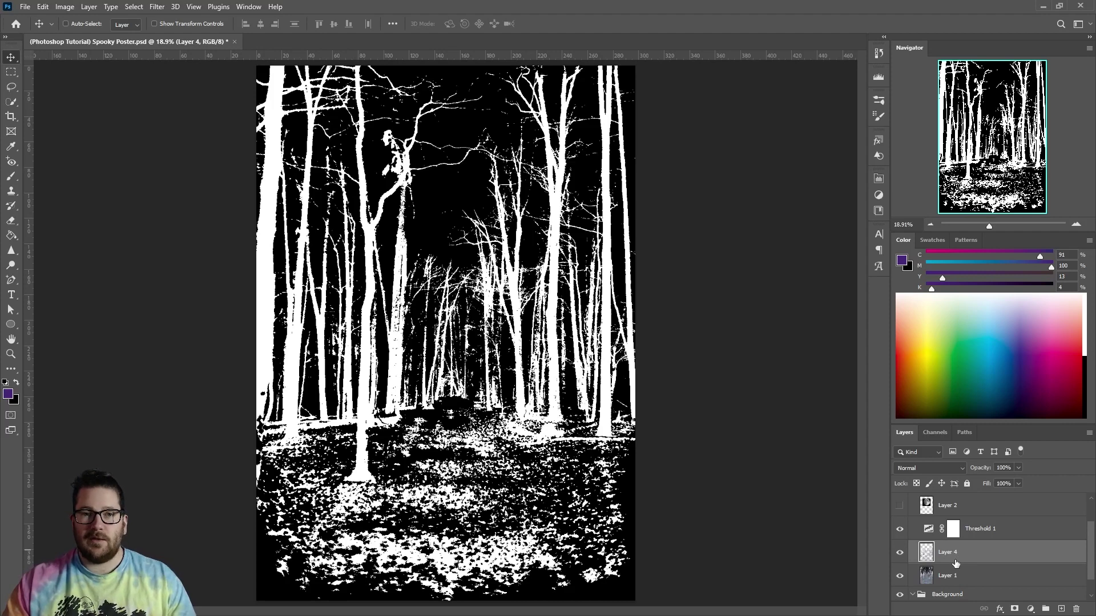
Hide Layer 1 and clip the Threshold adjustment to the copied forest layer
left_click(899, 576)
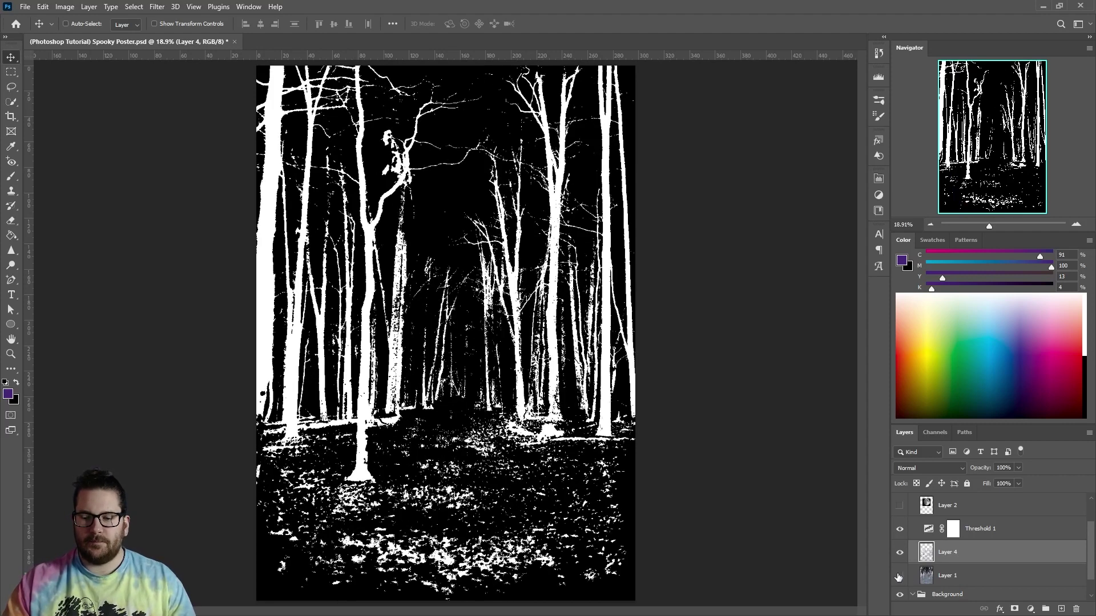
right_click(1022, 529)
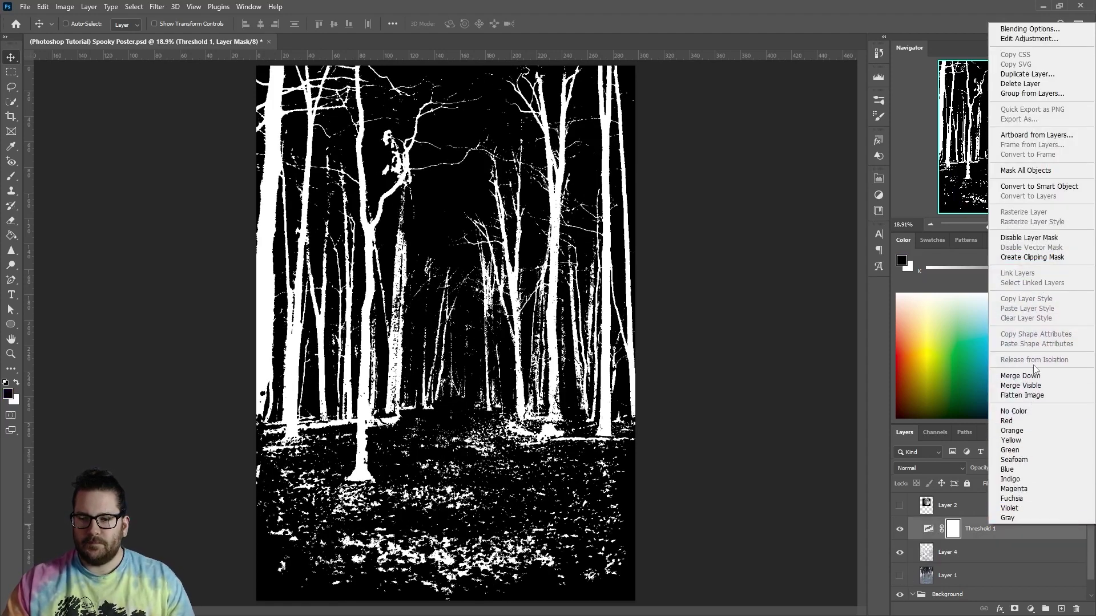
left_click(1032, 257)
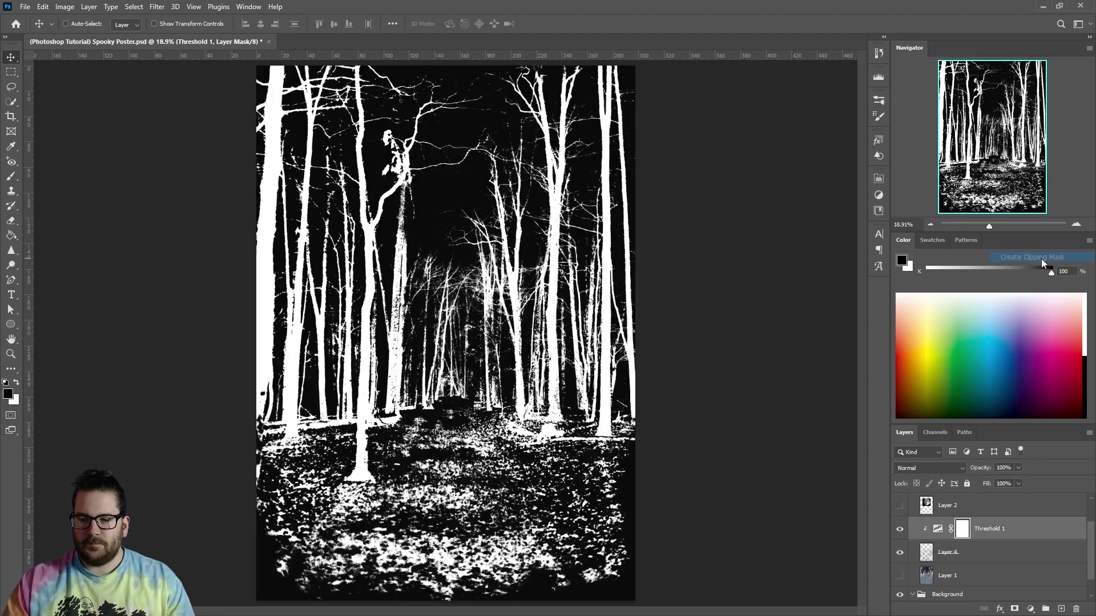
Add a purple Solid Color fill layer with hex value 442776 above the Threshold adjustment
left_click(1029, 610)
left_click(1032, 411)
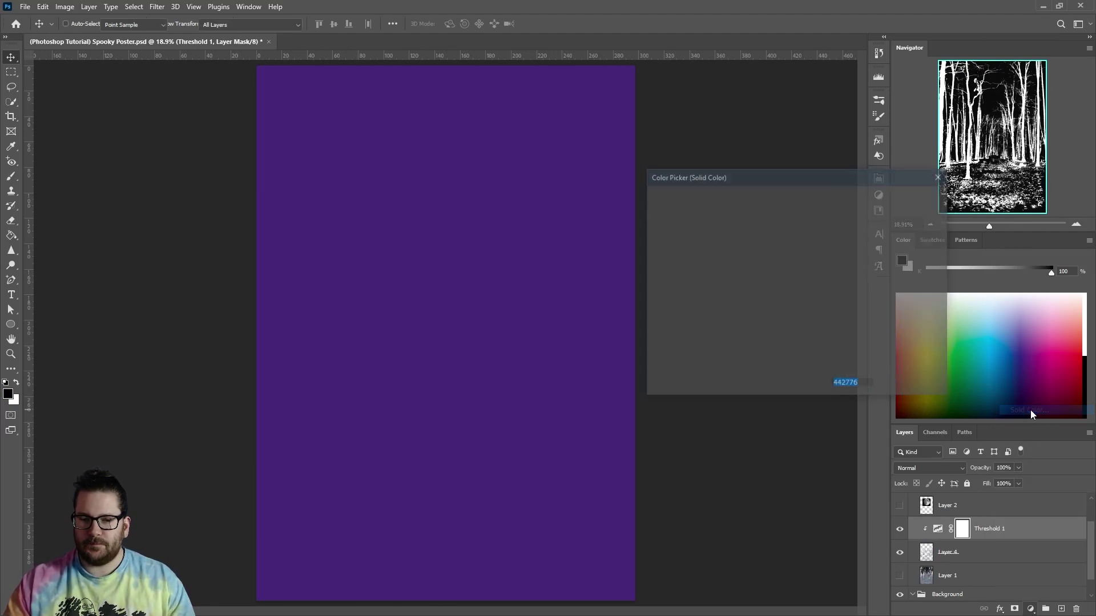
key("Return")
key("z")
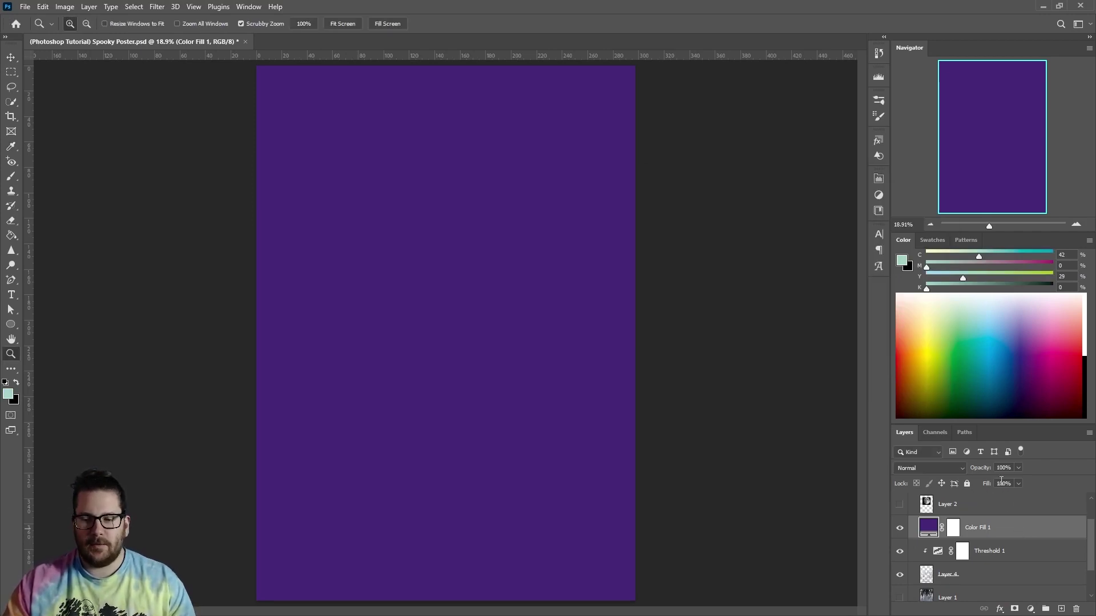
Set the purple Color Fill 1 layer's blend mode to Darker Color and clip it to the layers below
key("v")
left_click(943, 466)
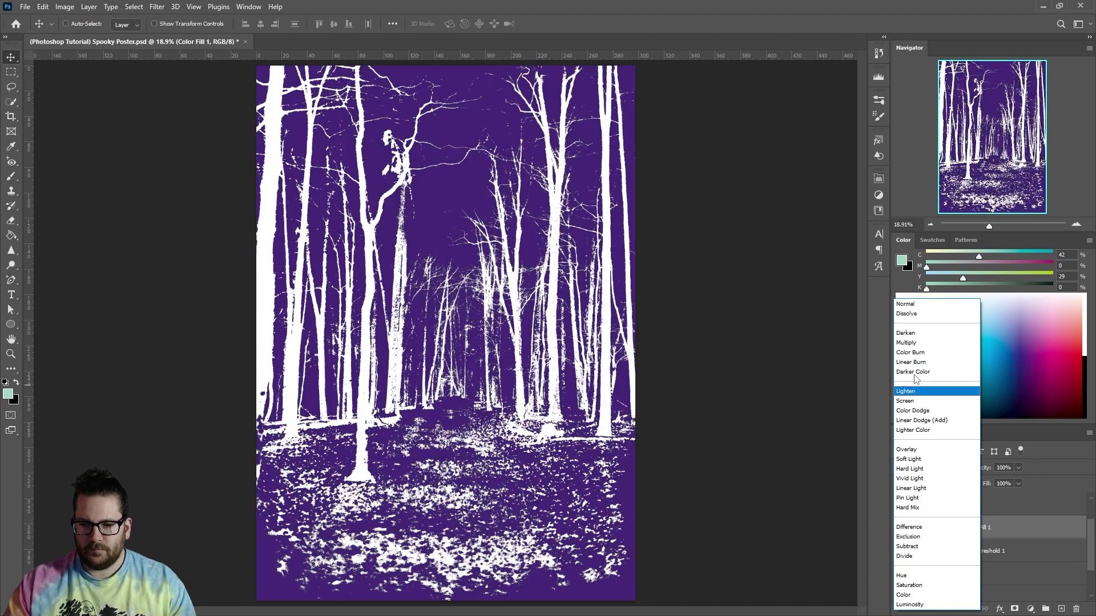
left_click(913, 372)
right_click(1016, 537)
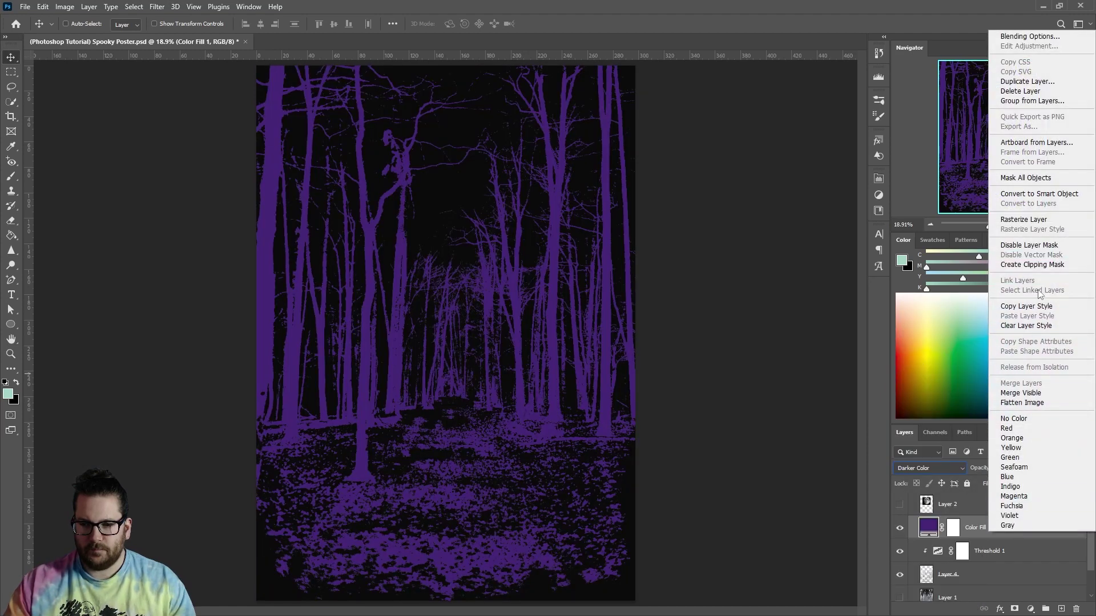
left_click(1027, 265)
Merge the purple fill, the Threshold adjustment and the copied forest layer into one layer
key("z")
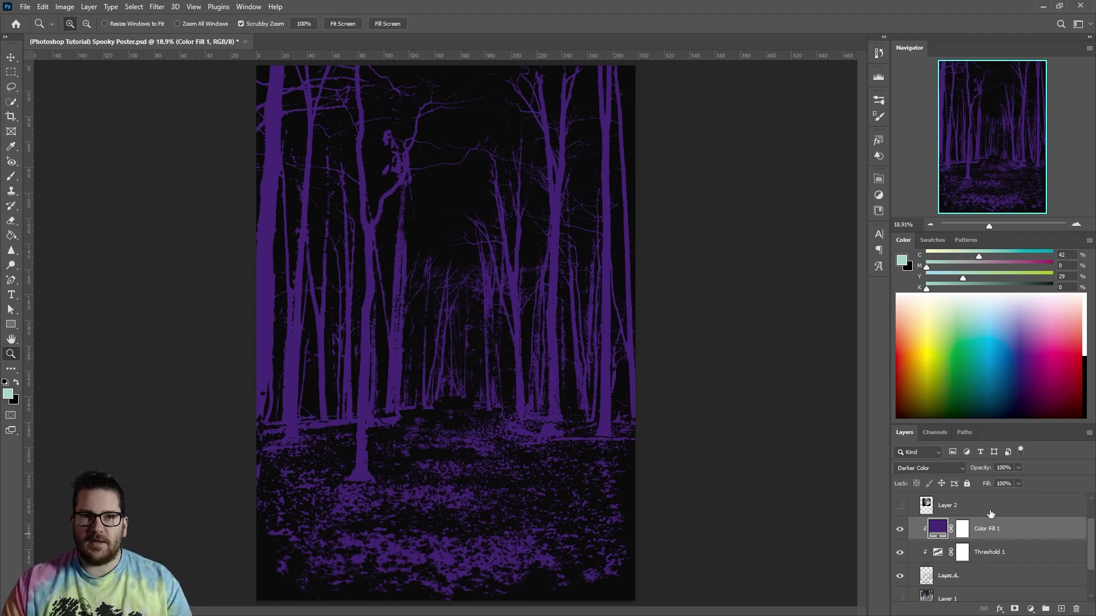
left_click(1020, 576, "shift")
right_click(1025, 529)
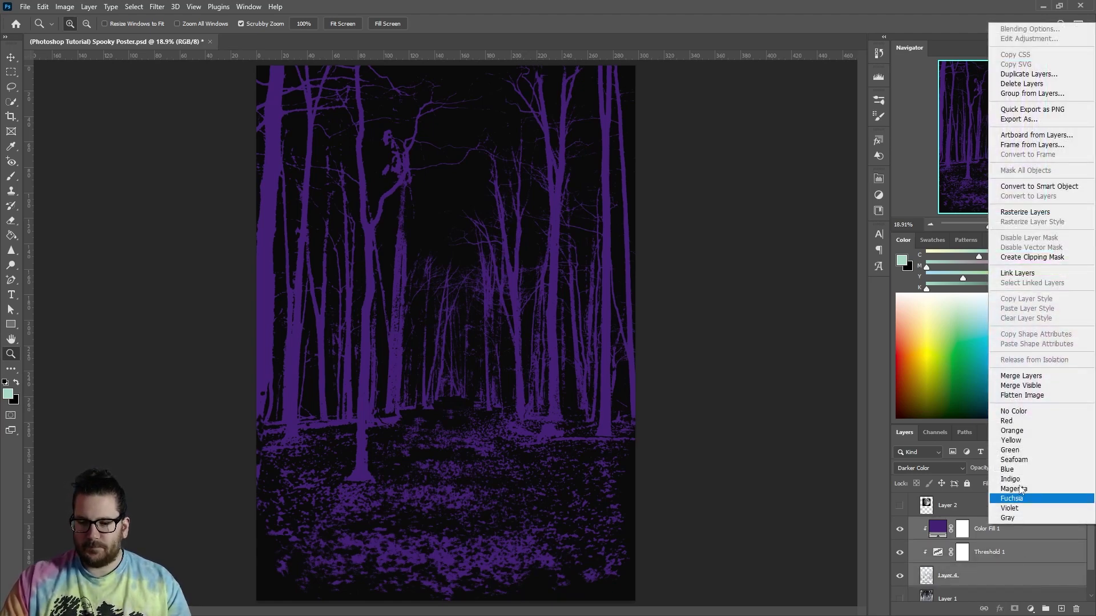
left_click(1026, 379)
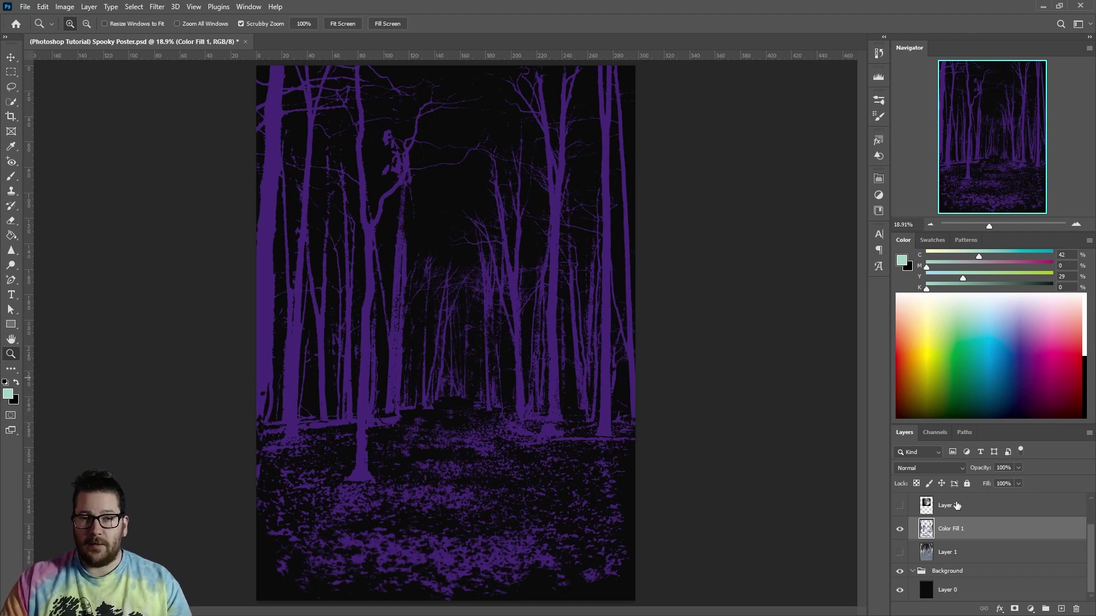
Show the moon layer and clip a Threshold adjustment to it with the level set to 213
left_click(900, 506)
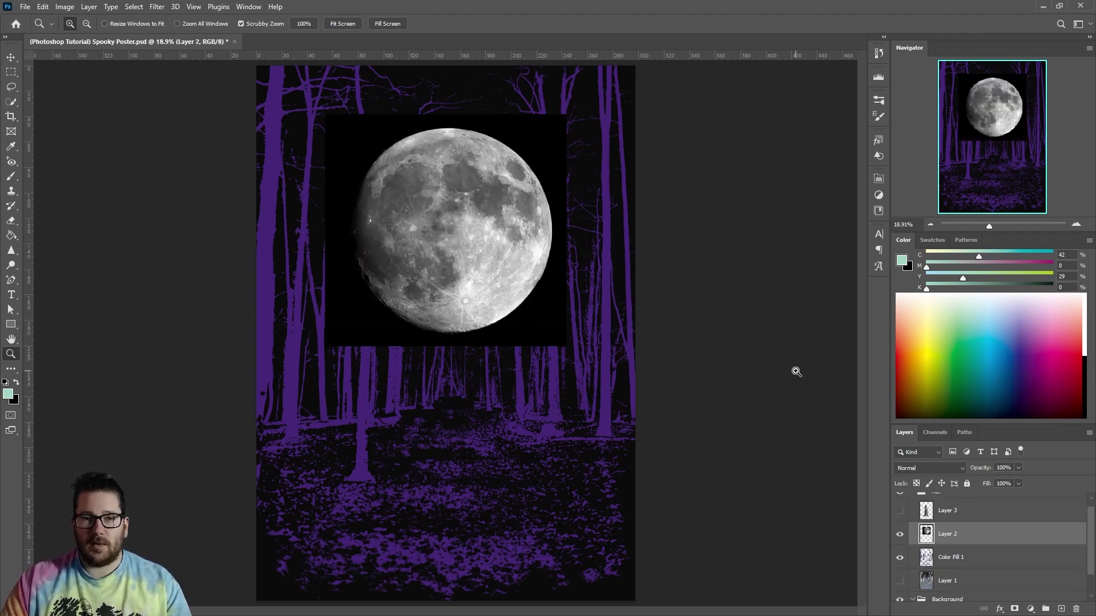
left_click(1030, 609)
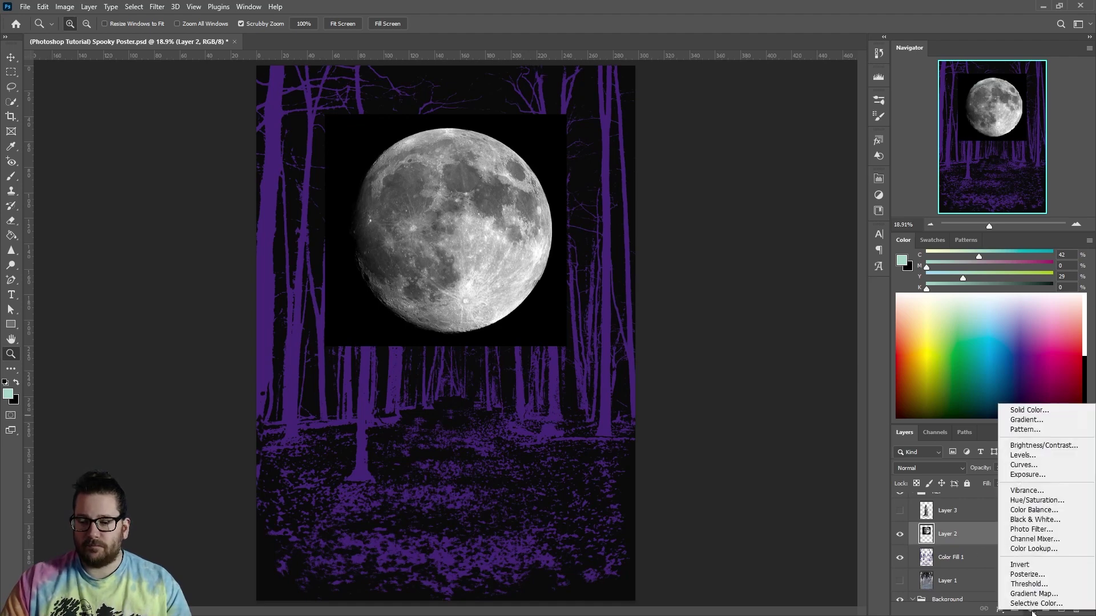
left_click(1039, 589)
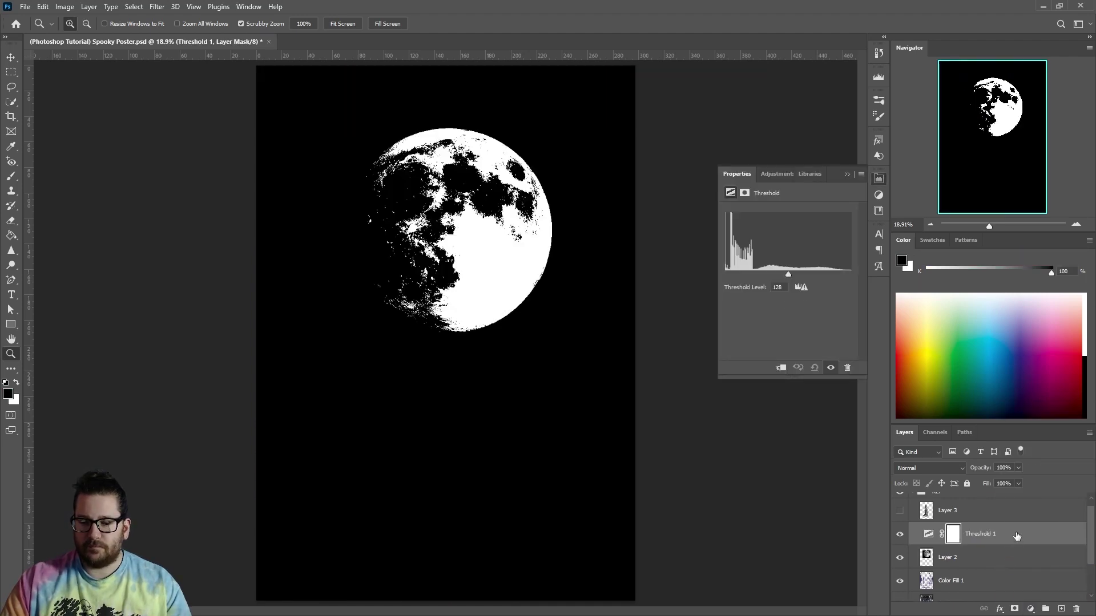
right_click(1016, 534)
left_click(1016, 266)
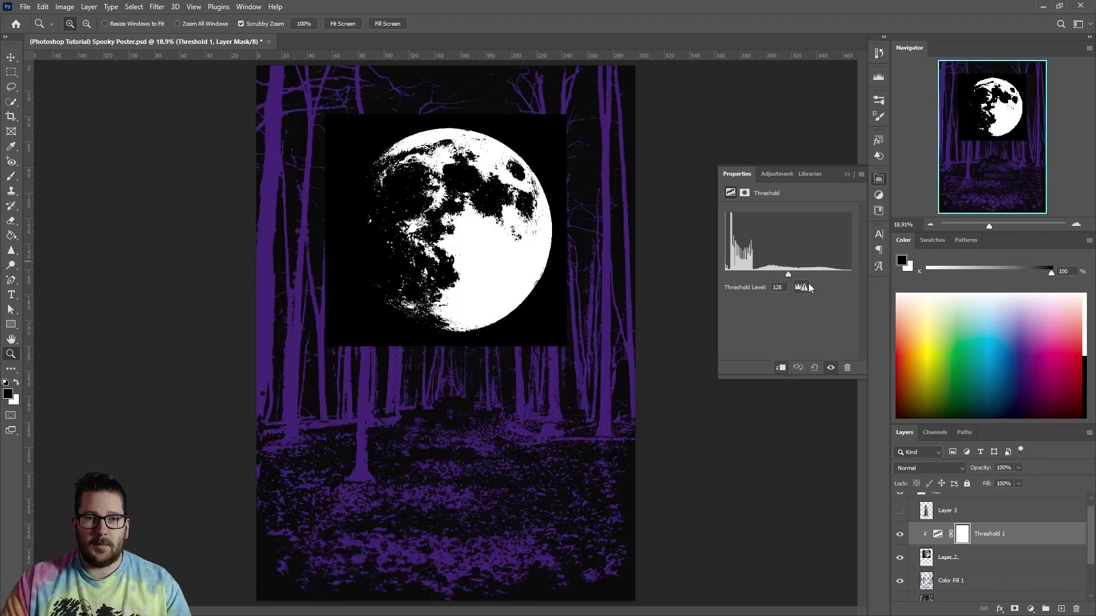
left_click_drag(788, 274, 830, 276)
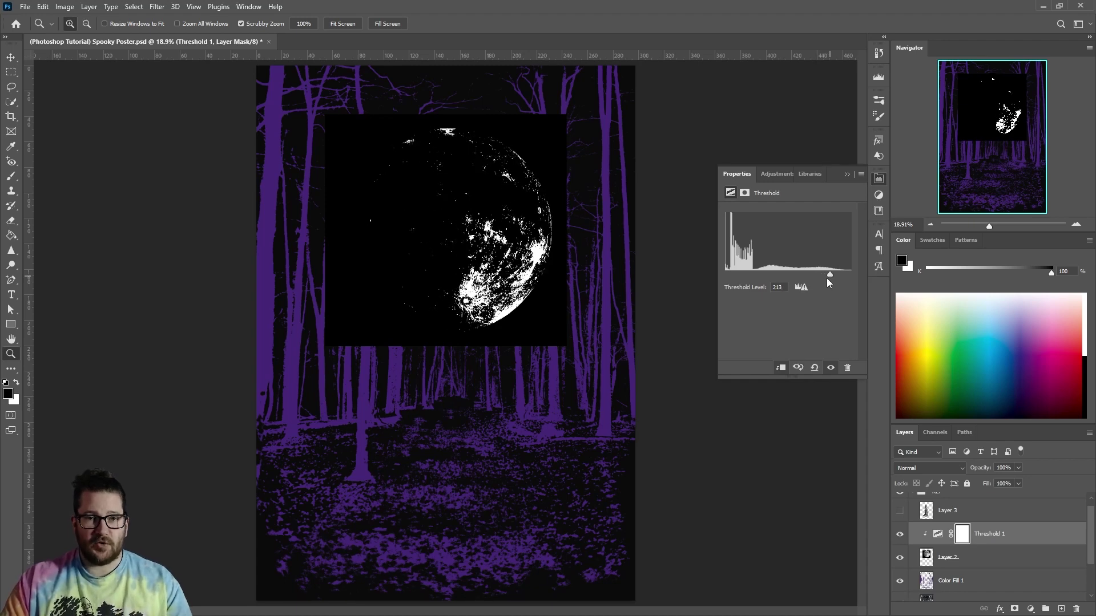
Dodge the moon's surface on Layer 2 in the Shadows range to bring out more white detail
left_click(945, 557)
key("o")
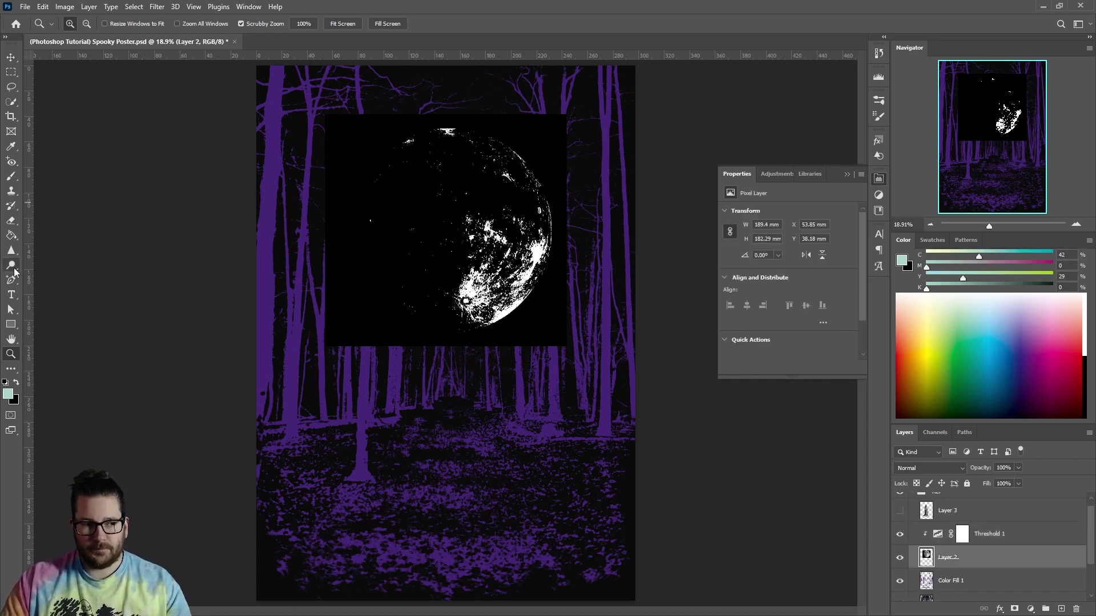
mouse_move(488, 190)
left_mouse_down()
mouse_move(425, 274)
mouse_move(396, 209)
mouse_move(427, 308)
mouse_move(387, 197)
mouse_move(463, 166)
mouse_move(462, 230)
mouse_move(351, 275)
left_mouse_up()
key("alt+shift+s")
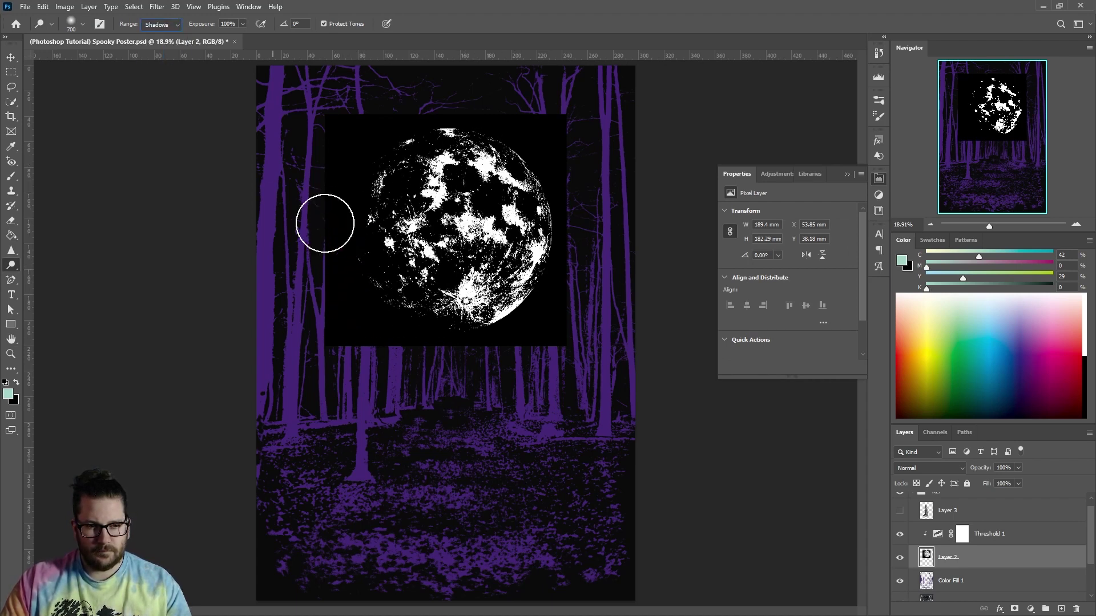
Burn the upper part of the moon in the Highlights range at 50% exposure
right_click(11, 264)
left_click(51, 277)
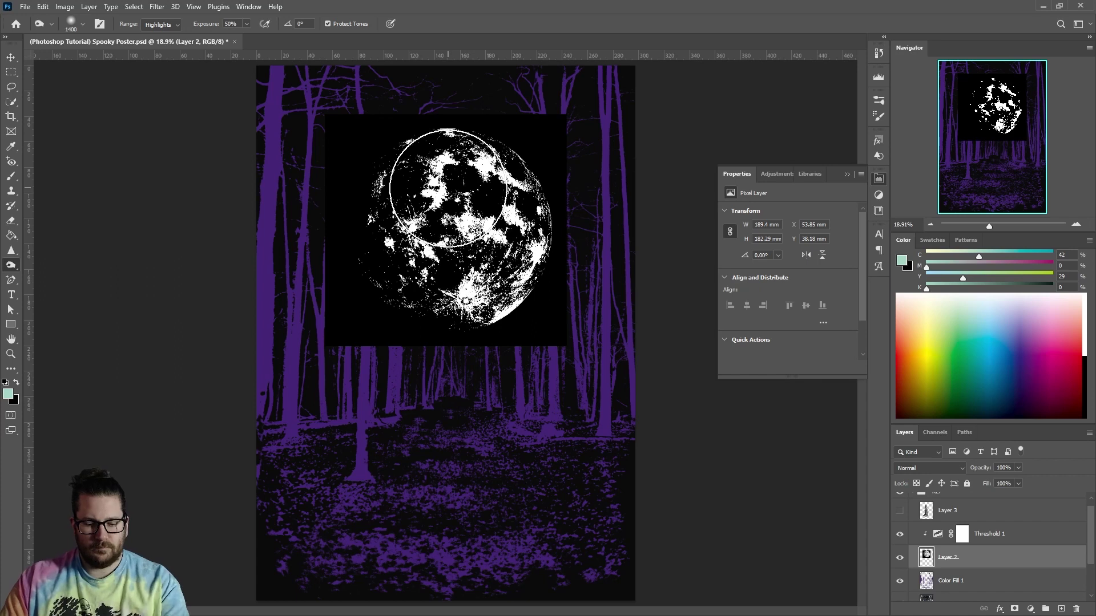
mouse_move(442, 164)
left_mouse_down()
mouse_move(483, 232)
mouse_move(437, 188)
left_mouse_up()
Switch back to the Dodge tool in the Midtones range and reduce its brush size to 250 for the moon's details
right_click(11, 265)
left_click(51, 264)
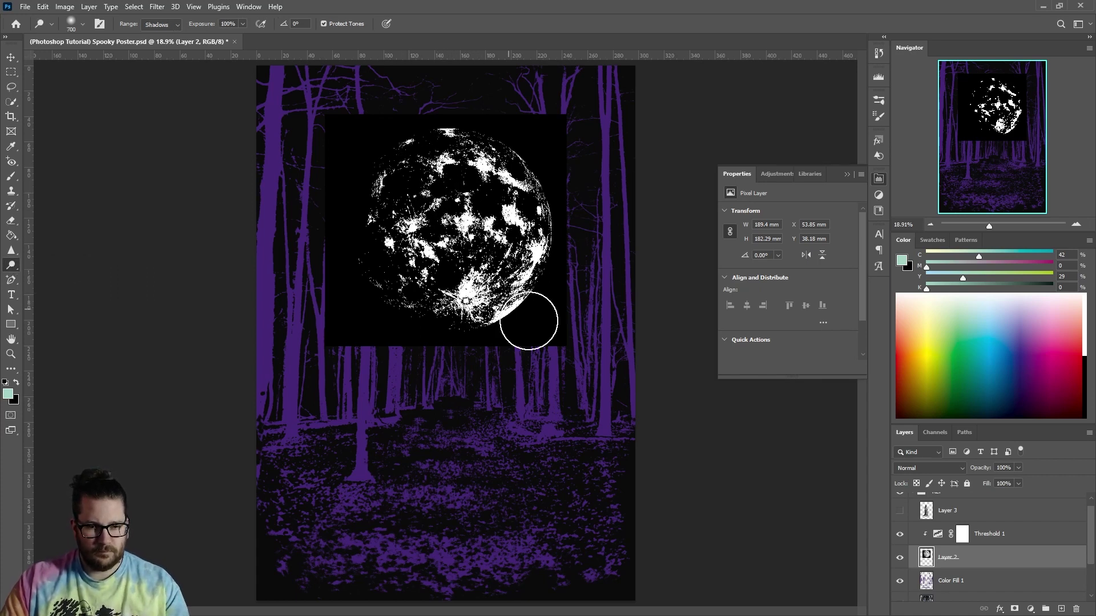
left_click(161, 25)
left_click(156, 45)
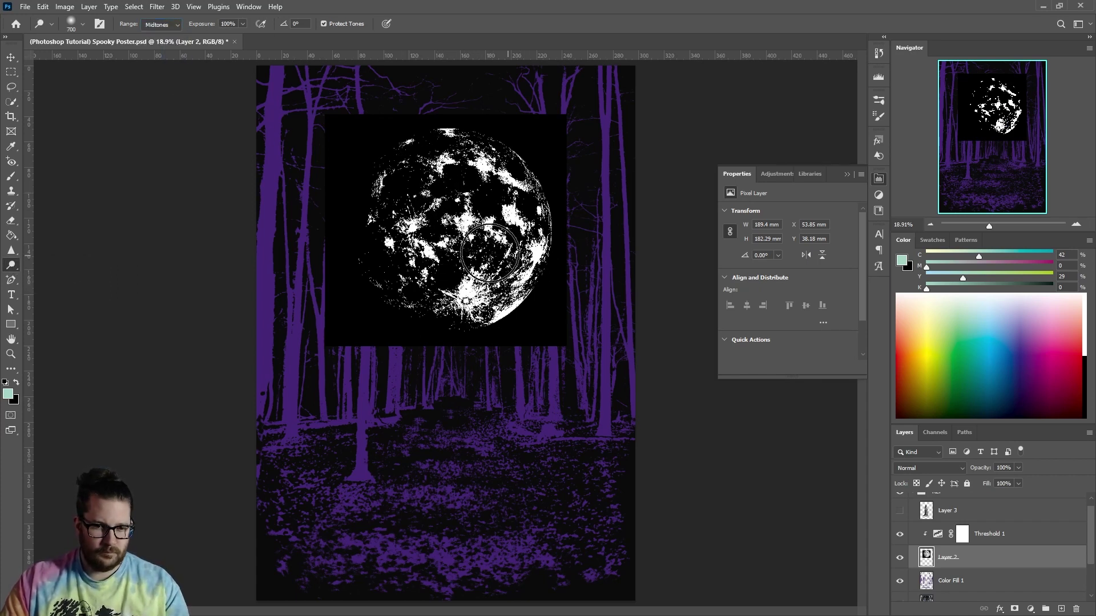
key("[")
key("[")
key("[")
key("[")
key("[")
key("[")
key("[")
key("[")
key("[")
key("[")
key("[")
key("[")
key("[")
key("bracketright")
key("bracketright")
key("bracketright")
key("bracketright")
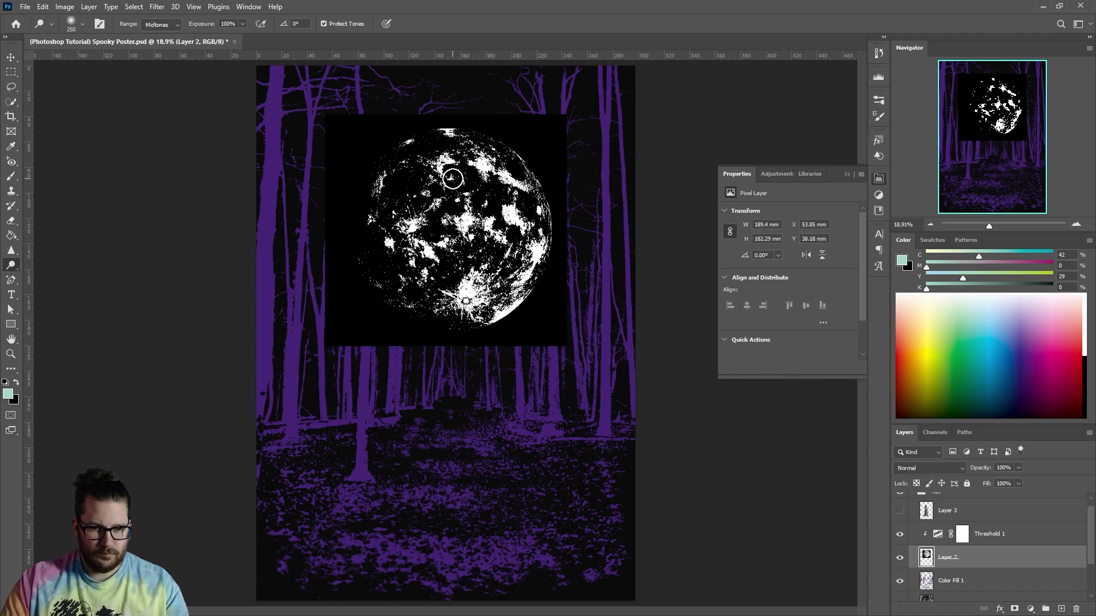
Merge the moon layer with its clipped Threshold adjustment
key("v")
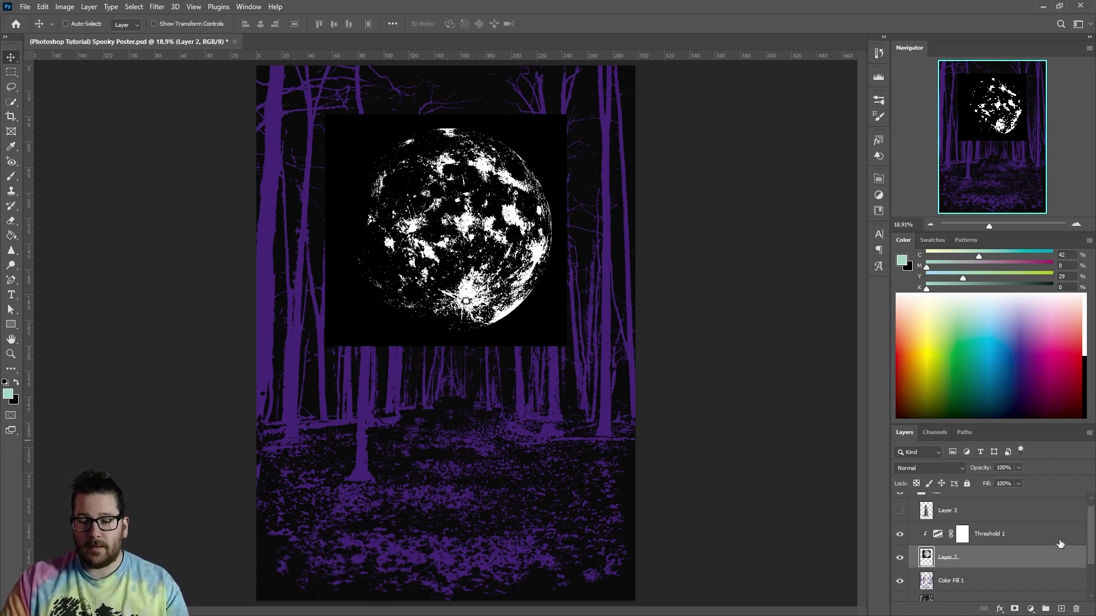
left_click(1039, 537, "shift")
right_click(1035, 535)
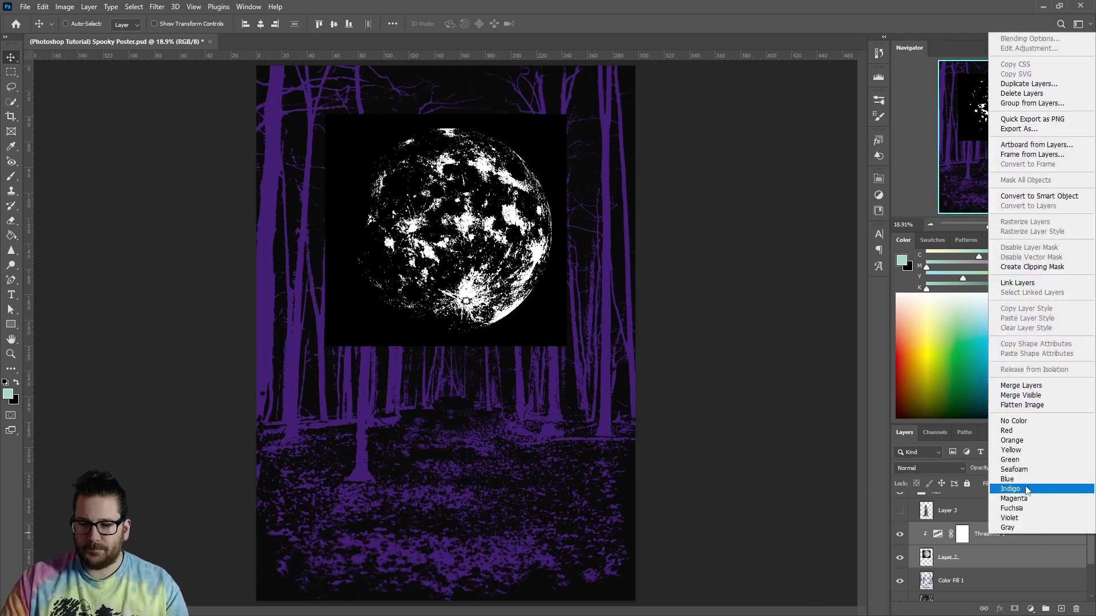
left_click(1027, 386)
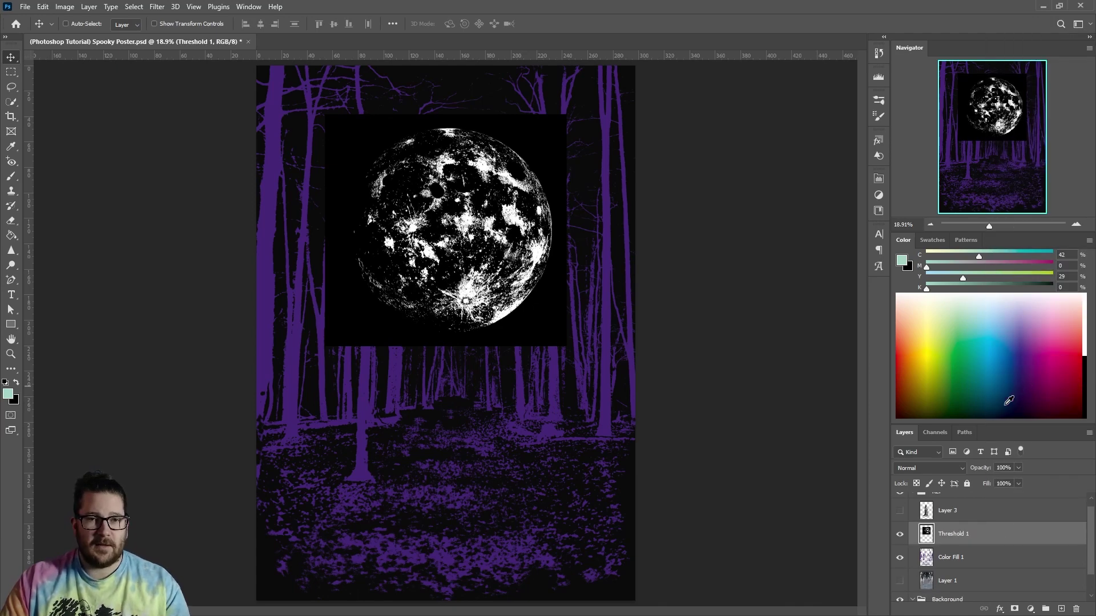
Select the moon's white areas with Color Range by sampling white, and copy the selection to a new layer
left_click(133, 7)
left_click(162, 117)
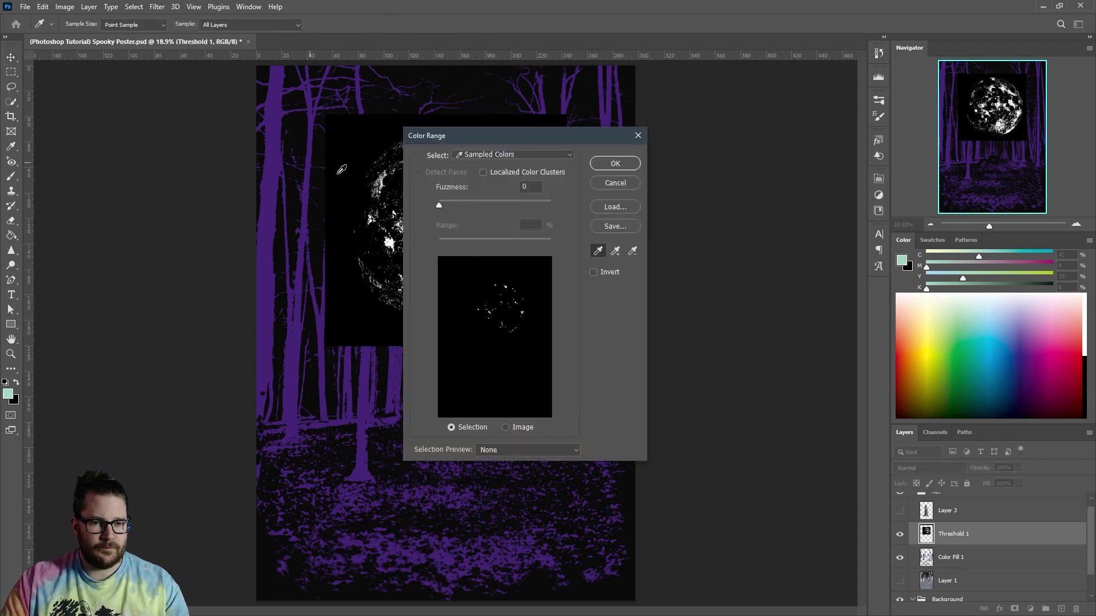
left_click_drag(480, 134, 622, 123)
left_click(519, 214)
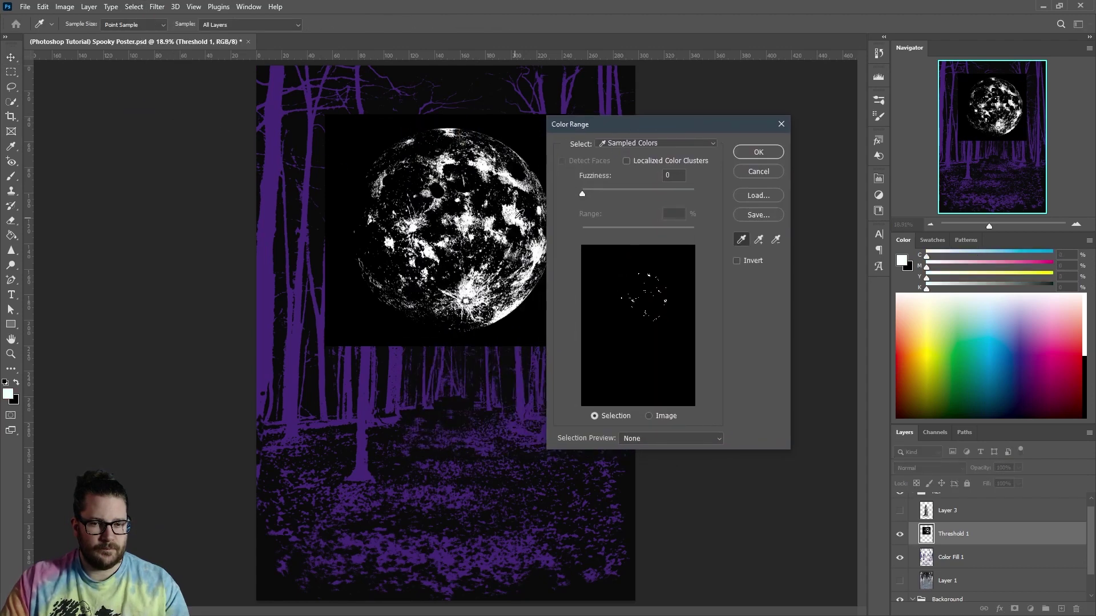
left_click(750, 153)
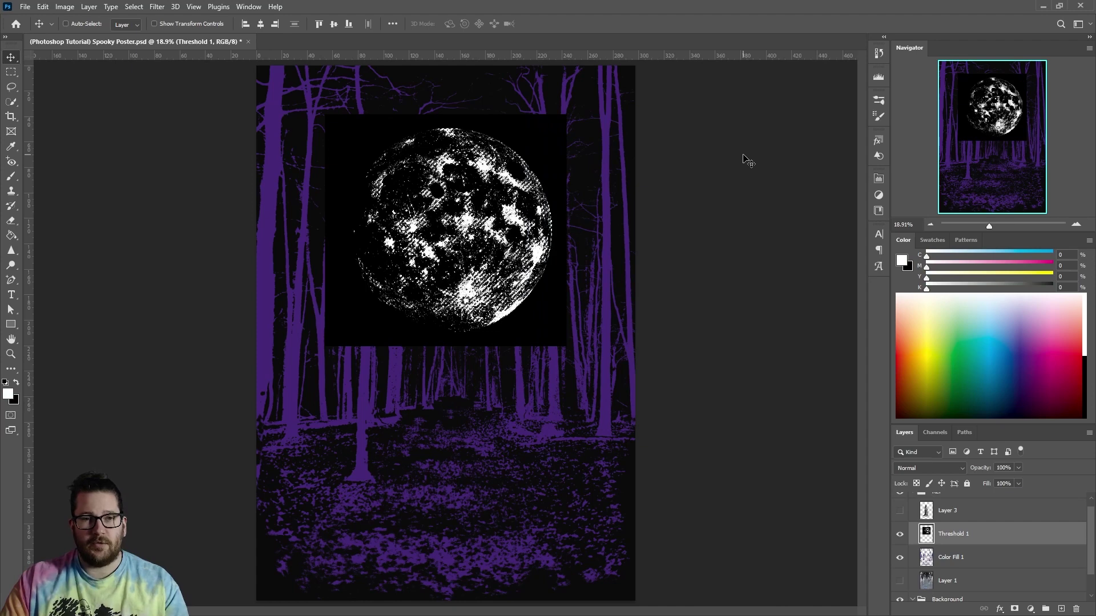
key("ctrl+j")
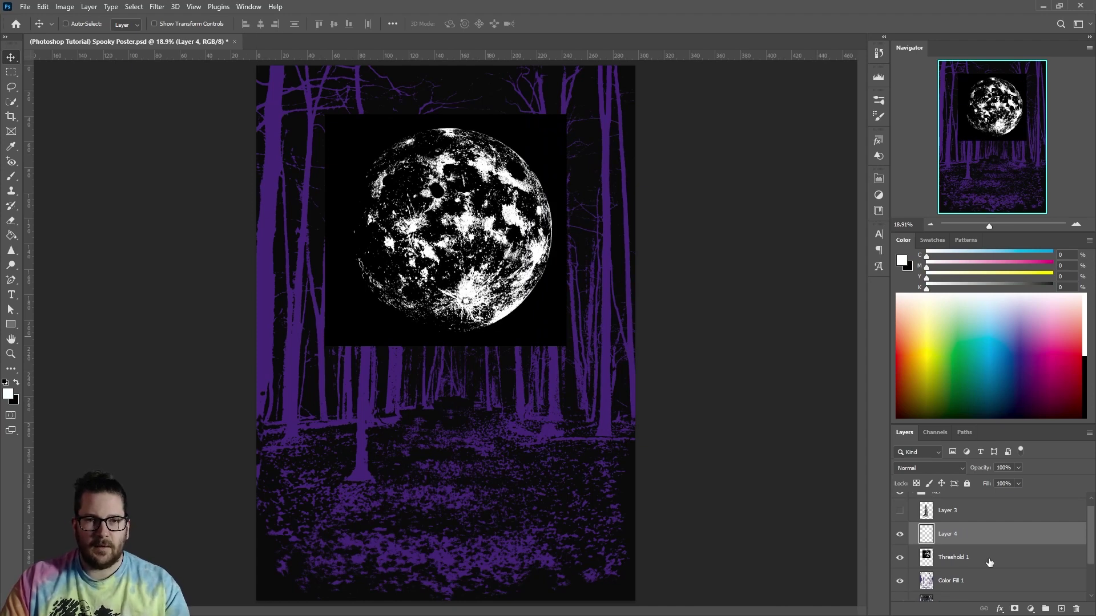
Delete the merged black-and-white moon layer and move the copied moon layer below the purple forest layer
left_click(990, 563)
key("Delete")
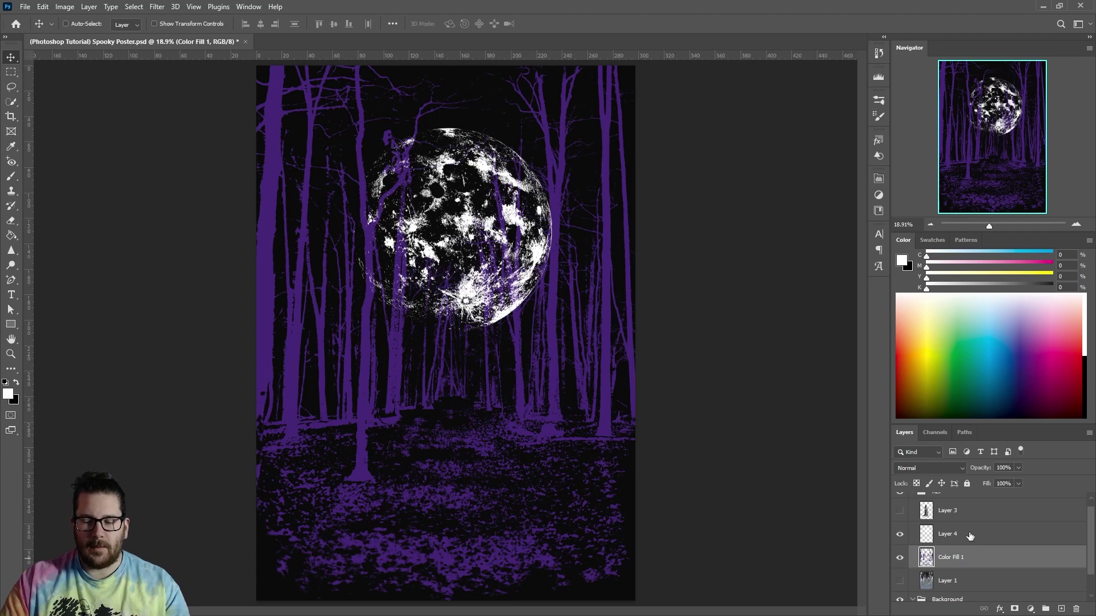
left_click_drag(970, 536, 970, 569)
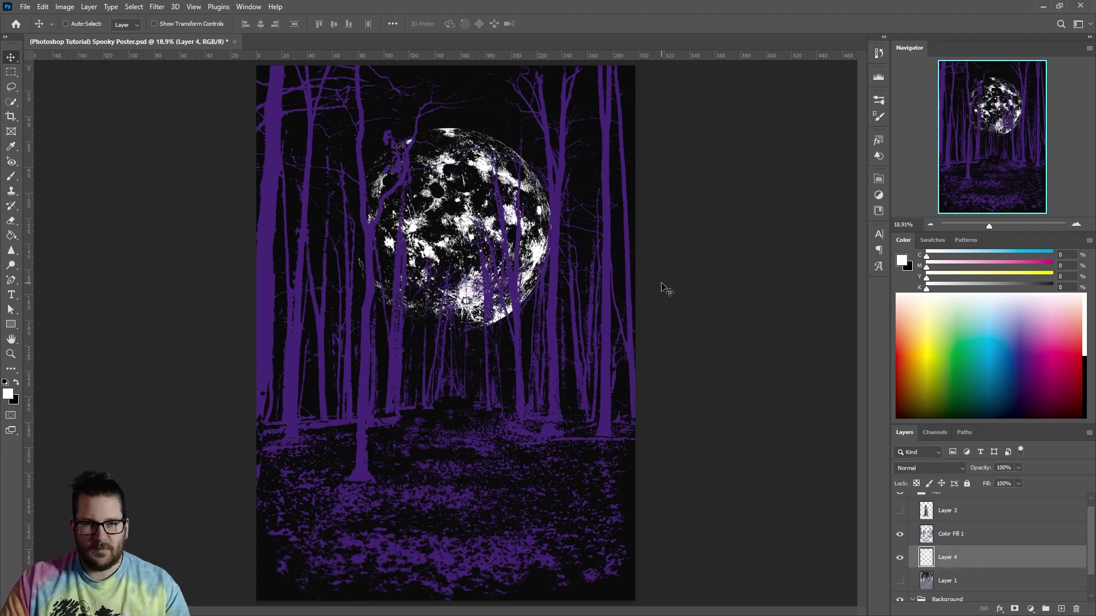
Give the moon layer a muted olive Color Overlay and the forest layer a dark purple Color Overlay with hex value 371e62
double_click(980, 554)
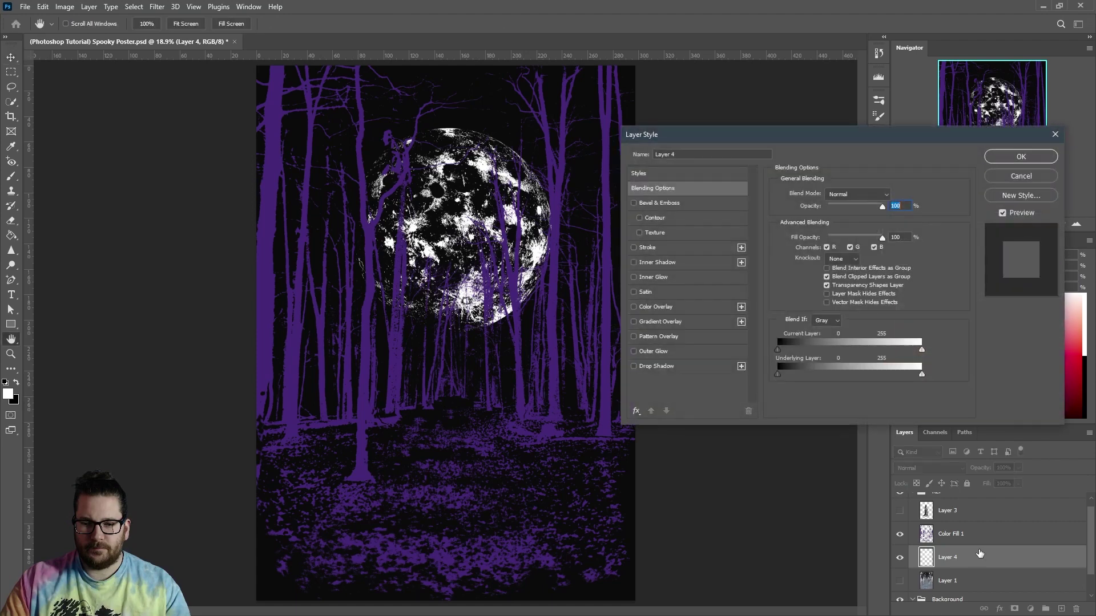
left_click(650, 307)
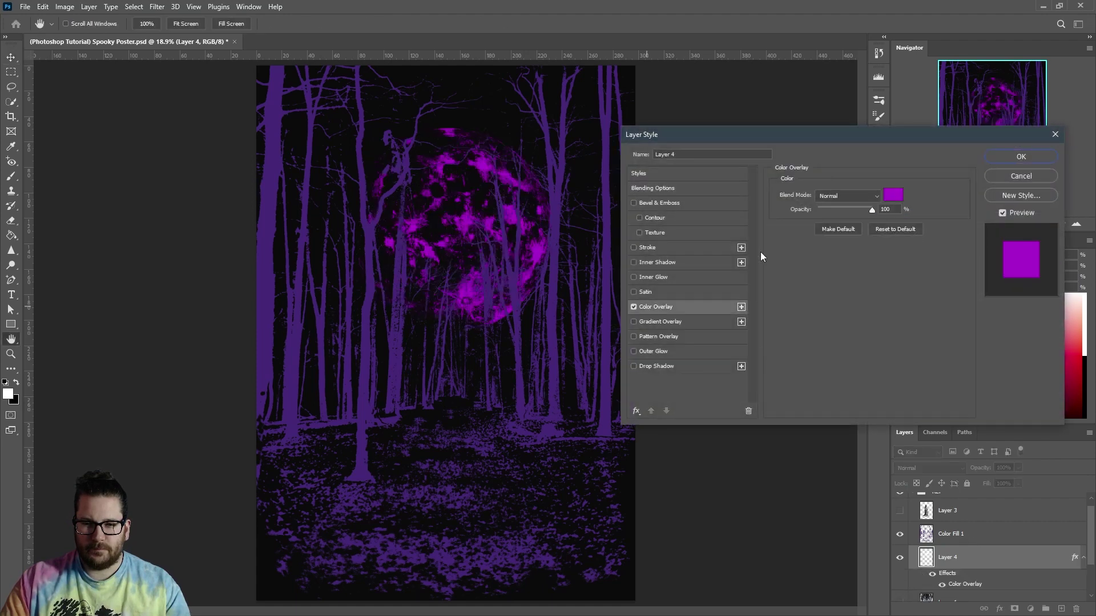
left_click(895, 198)
left_click(554, 206)
left_click(696, 317)
left_click_drag(564, 231, 567, 291)
left_click(697, 324)
key("Return")
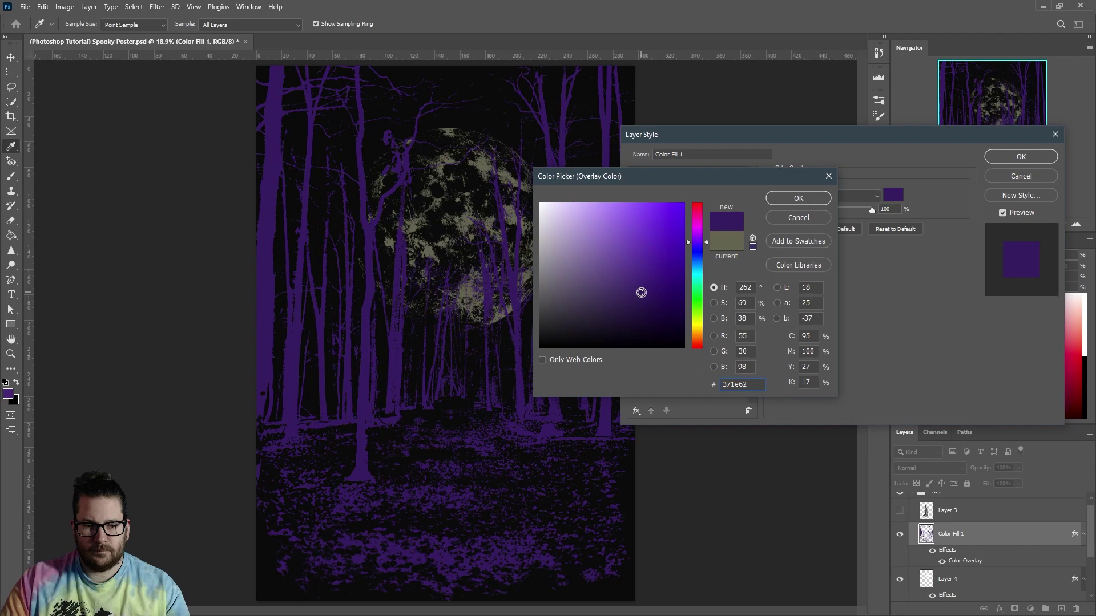
key("Return")
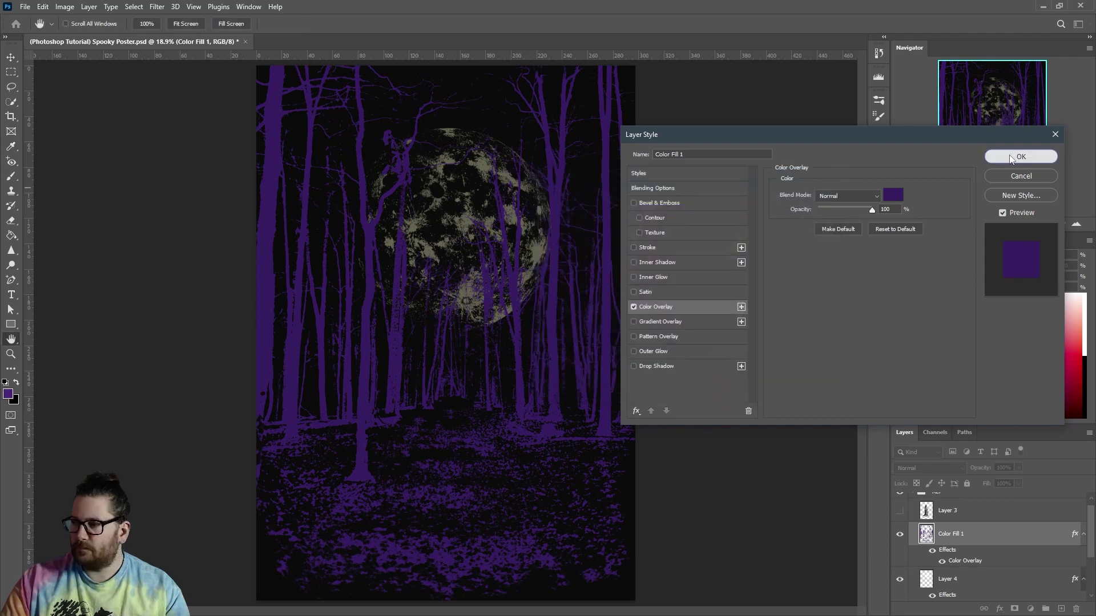
left_click(1010, 159)
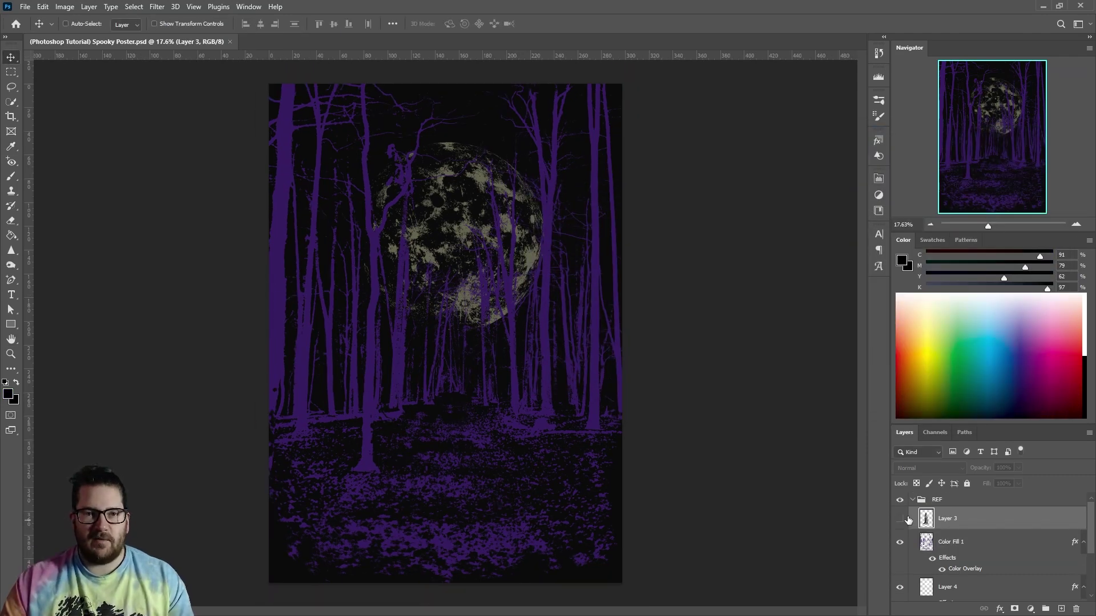
Show the shrouded figure on Layer 3 and convert it to a Smart Object
left_click(900, 520)
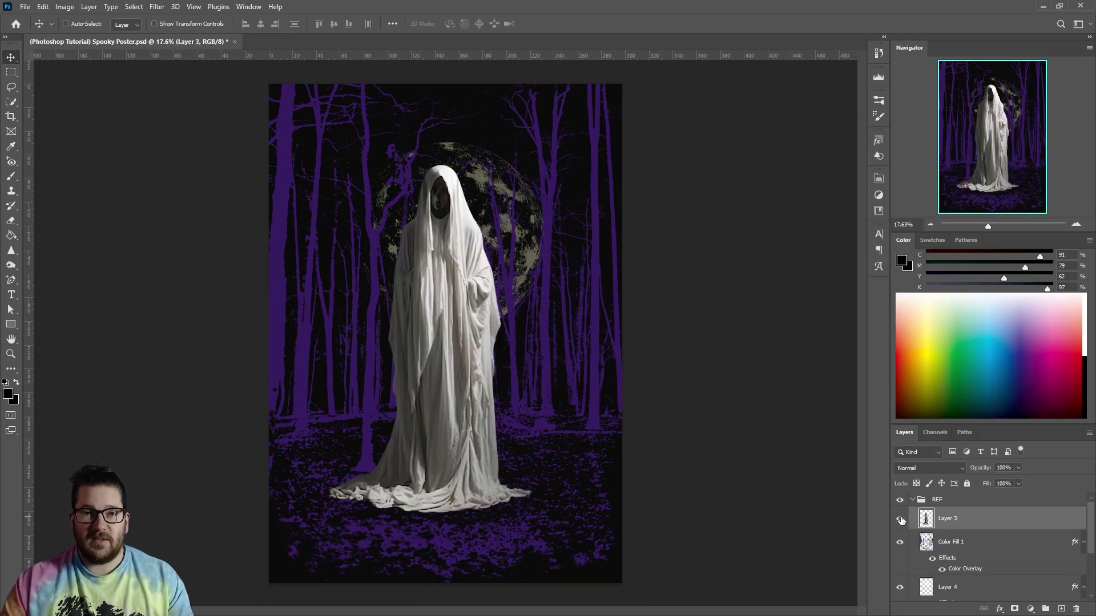
right_click(990, 520)
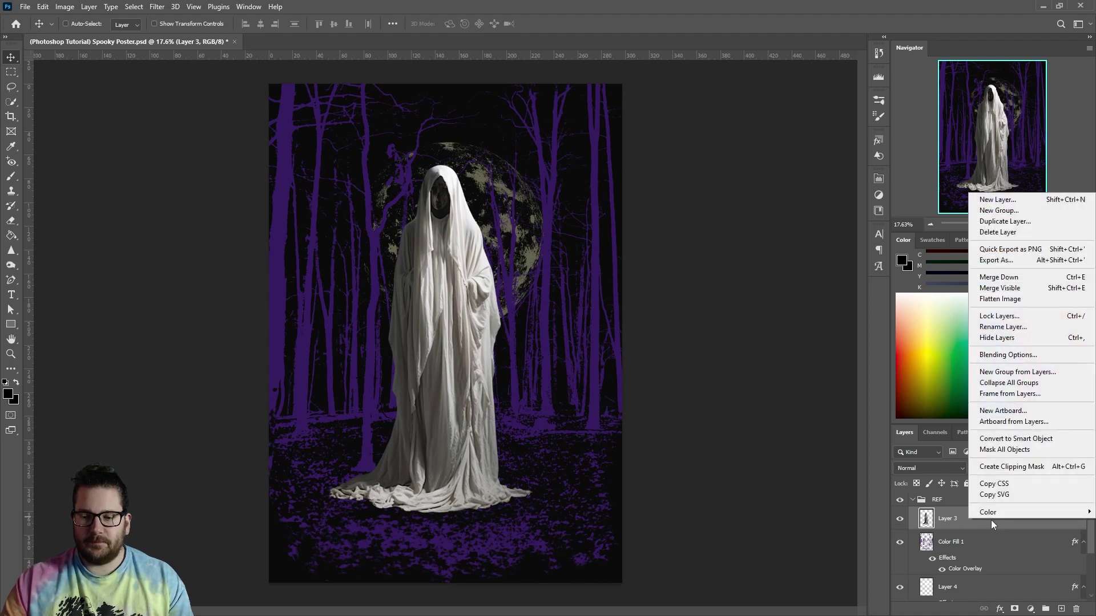
left_click(1015, 440)
Scale the shrouded figure to about 69% and centre it on the forest path below the moon
key("ctrl+t")
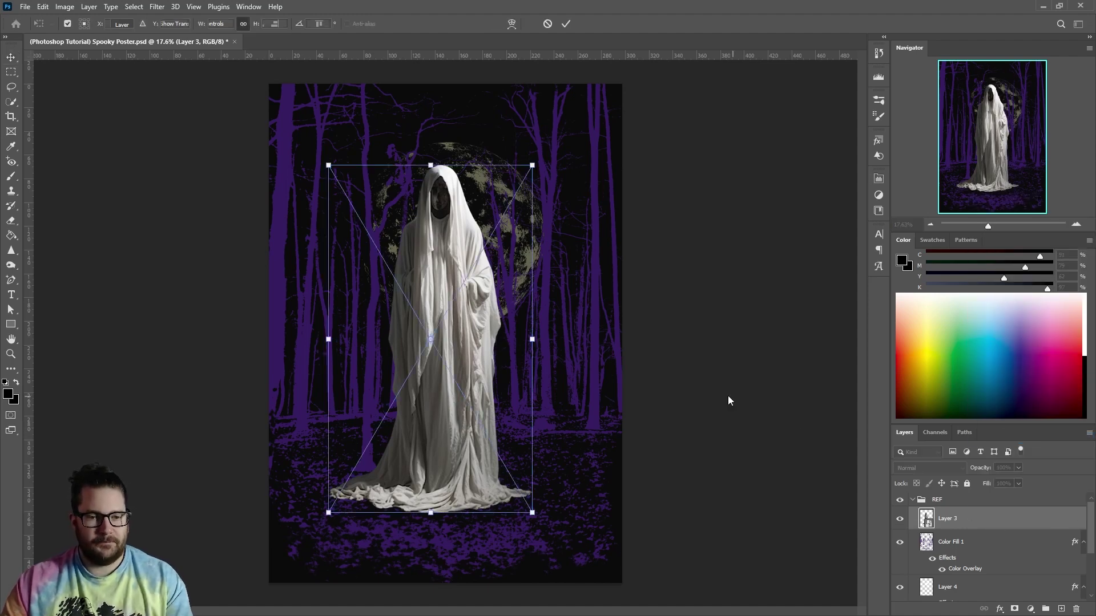
left_click_drag(328, 165, 398, 281)
left_click_drag(467, 294, 447, 306)
left_click_drag(513, 294, 519, 284)
left_click_drag(462, 459, 464, 454)
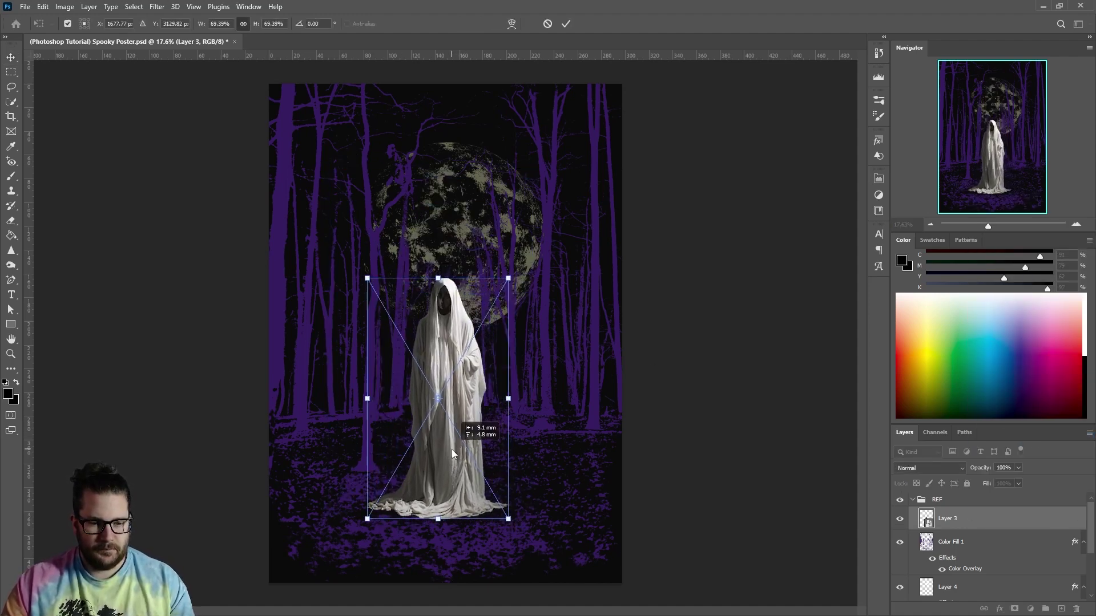
key("Return")
key("ctrl+0")
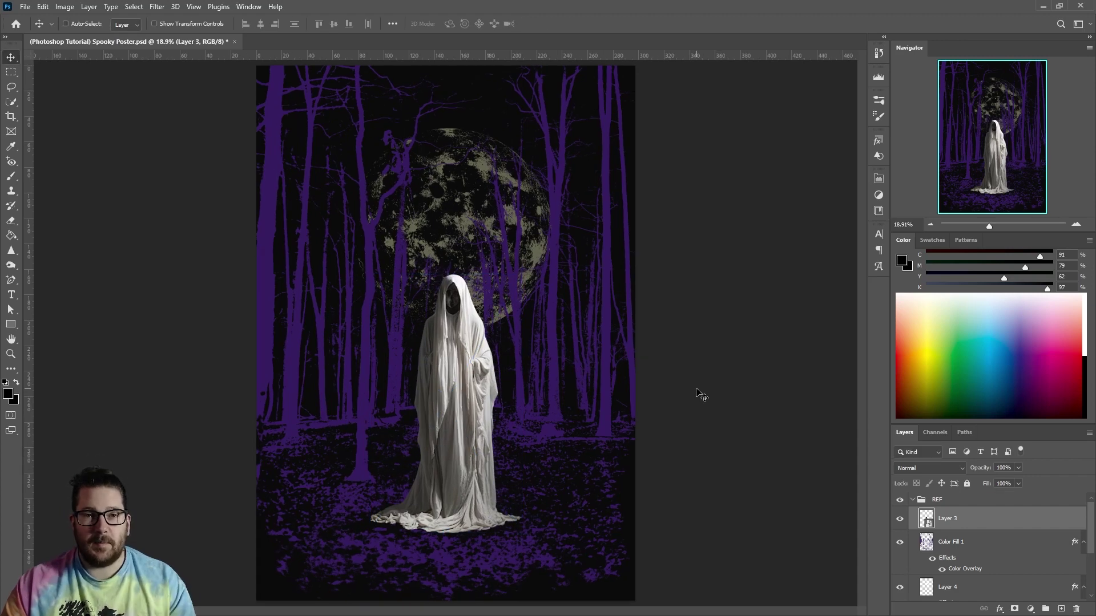
Add a Threshold adjustment layer clipped to the shrouded figure on Layer 3 and fine-tune its threshold level
left_click(1030, 609)
left_click(970, 565)
right_click(993, 519)
left_click(1005, 250)
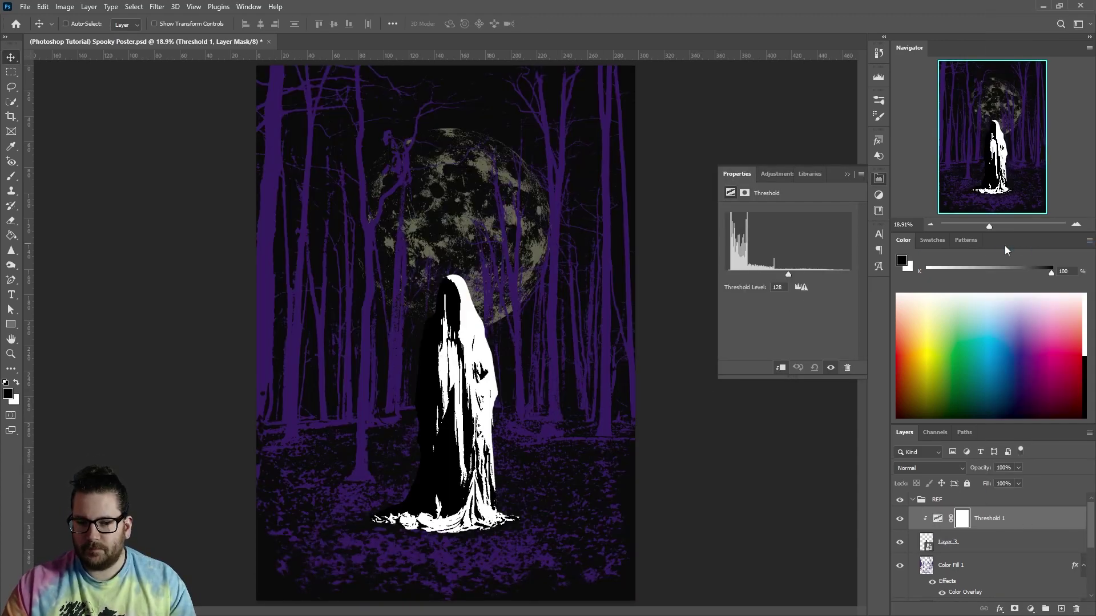
mouse_move(788, 274)
left_mouse_down()
mouse_move(809, 275)
mouse_move(742, 275)
mouse_move(804, 274)
mouse_move(782, 275)
mouse_move(792, 270)
left_mouse_up()
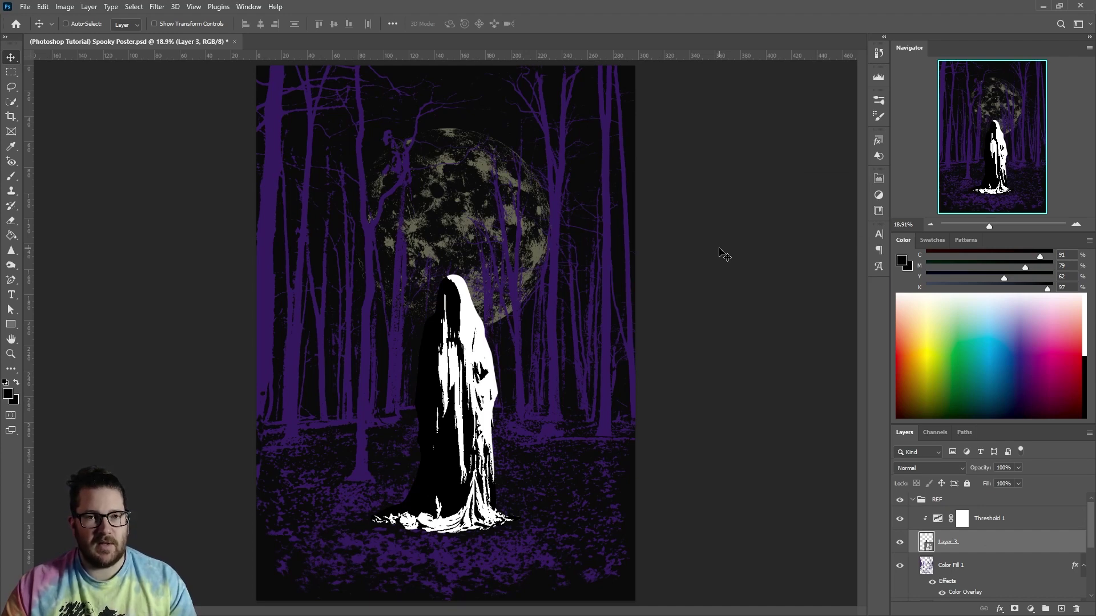
Rasterize the figure's Smart Object and bring out the facial features by dodging the midtones inside the hood with a 100 px brush
key("o")
left_click(450, 305)
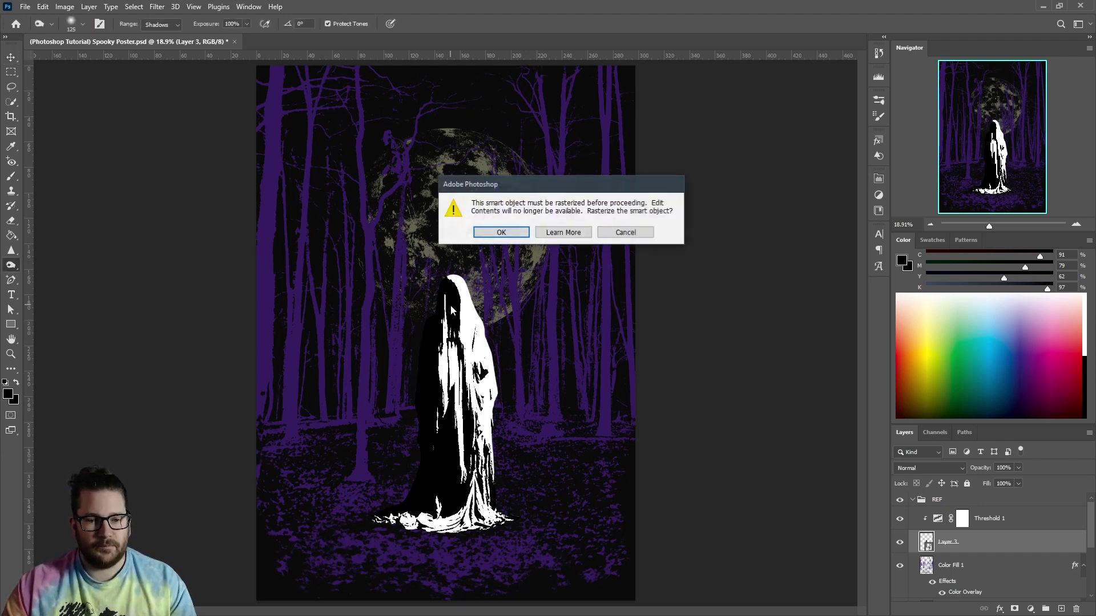
key("Return")
scroll(440, 345, "up", 10)
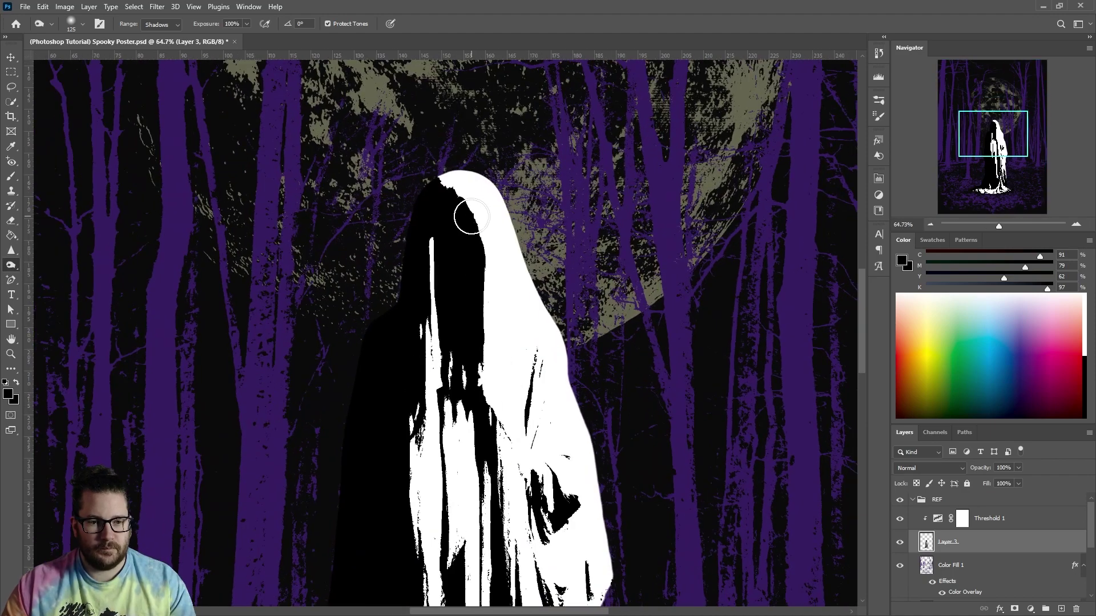
scroll(469, 285, "down", 3)
key("ctrl+z")
right_click(11, 265)
left_click(49, 264)
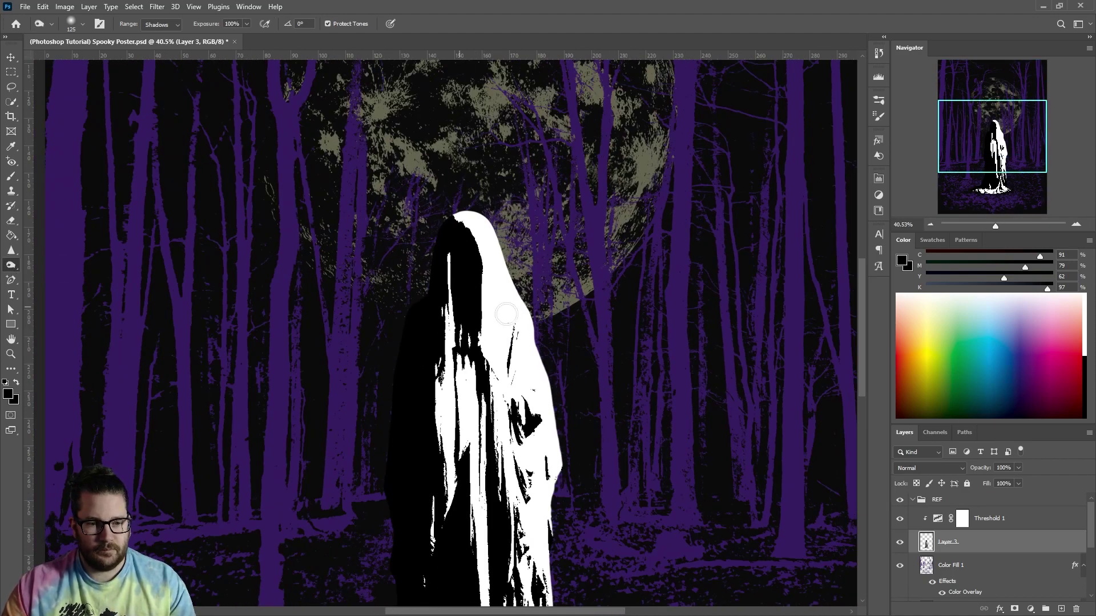
mouse_move(466, 266)
left_mouse_down()
mouse_move(462, 291)
mouse_move(469, 249)
mouse_move(453, 248)
mouse_move(486, 315)
left_mouse_up()
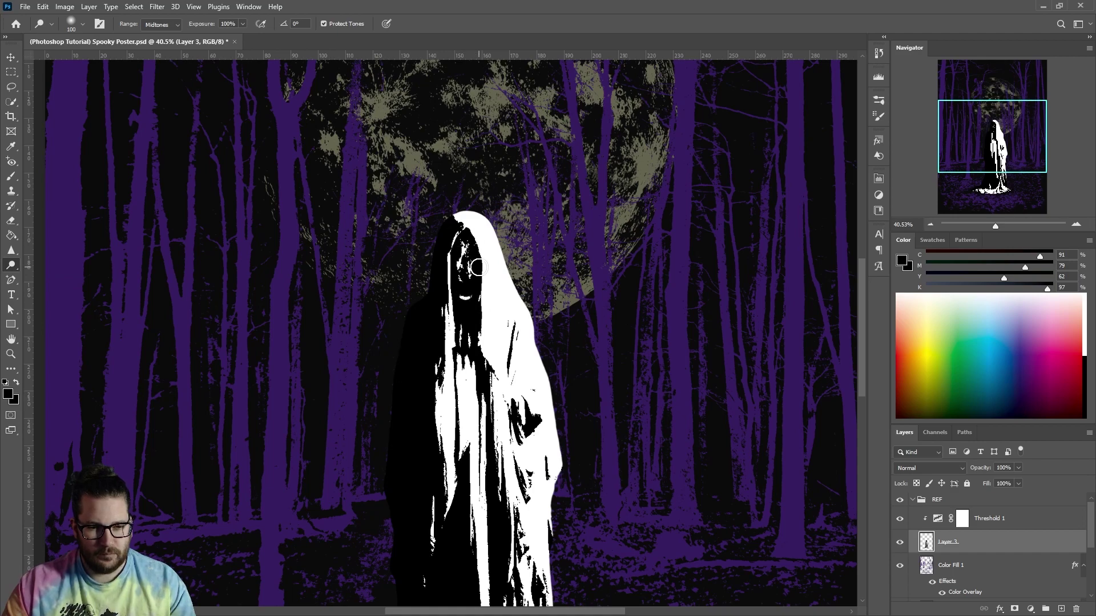
Burn the highlights along the hood's inner edge and beside the face with an 80 px brush
scroll(478, 267, "down", 2)
scroll(478, 267, "up", 1)
right_click(11, 265)
left_click(40, 275)
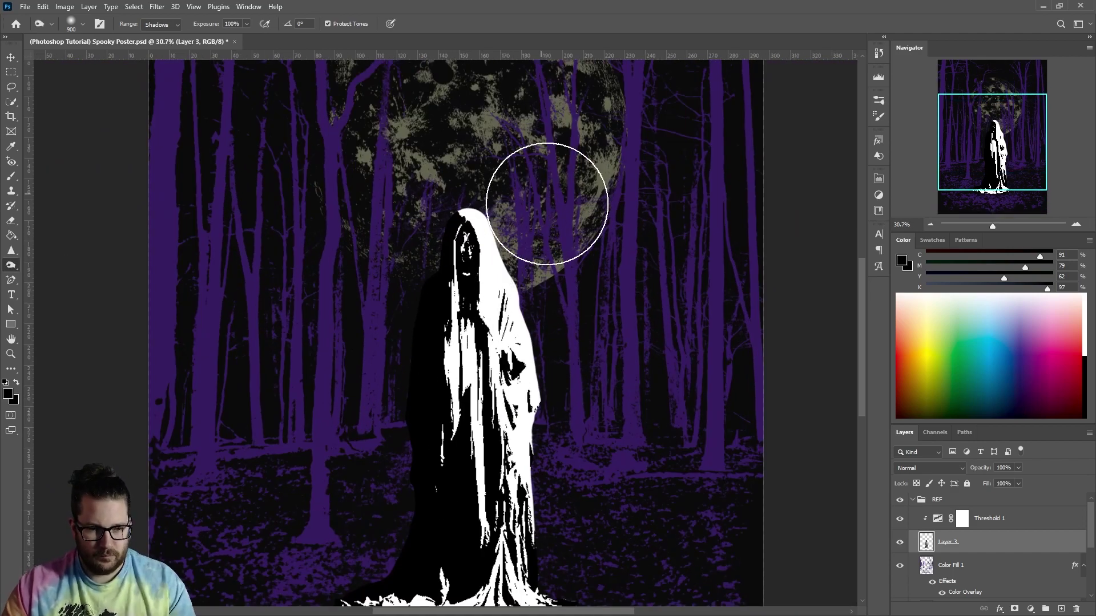
key("bracketleft")
key("bracketleft")
key("bracketleft")
key("bracketleft")
key("bracketleft")
key("bracketleft")
key("bracketleft")
key("bracketleft")
key("bracketleft")
key("bracketleft")
key("bracketleft")
left_click(162, 24)
left_click(157, 56)
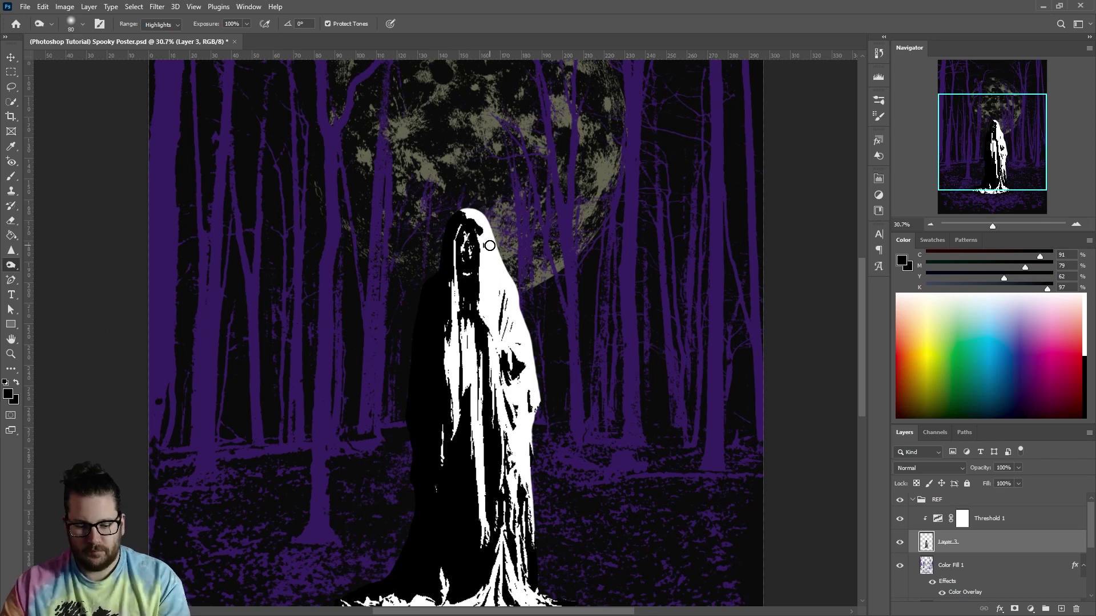
mouse_move(487, 298)
left_mouse_down()
mouse_move(489, 279)
mouse_move(487, 308)
left_mouse_up()
Burn the highlights down the middle of the robe with a 500 px brush to deepen its folds
scroll(421, 435, "down", 3)
scroll(421, 435, "up", 2)
key("bracketright")
key("bracketright")
key("bracketright")
key("bracketright")
key("bracketright")
key("bracketright")
key("bracketright")
key("bracketright")
key("bracketright")
key("bracketright")
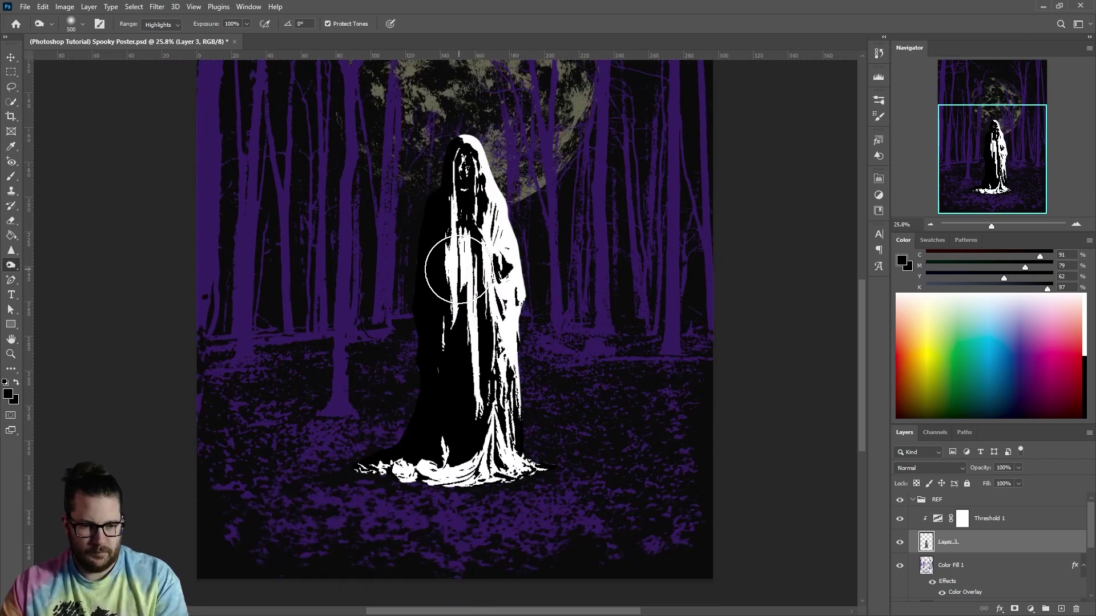
Dodge the midtones of the lower robe with a 600 px brush to reveal more of its folds
right_click(11, 265)
left_click(40, 265)
left_click(161, 24)
left_click(156, 38)
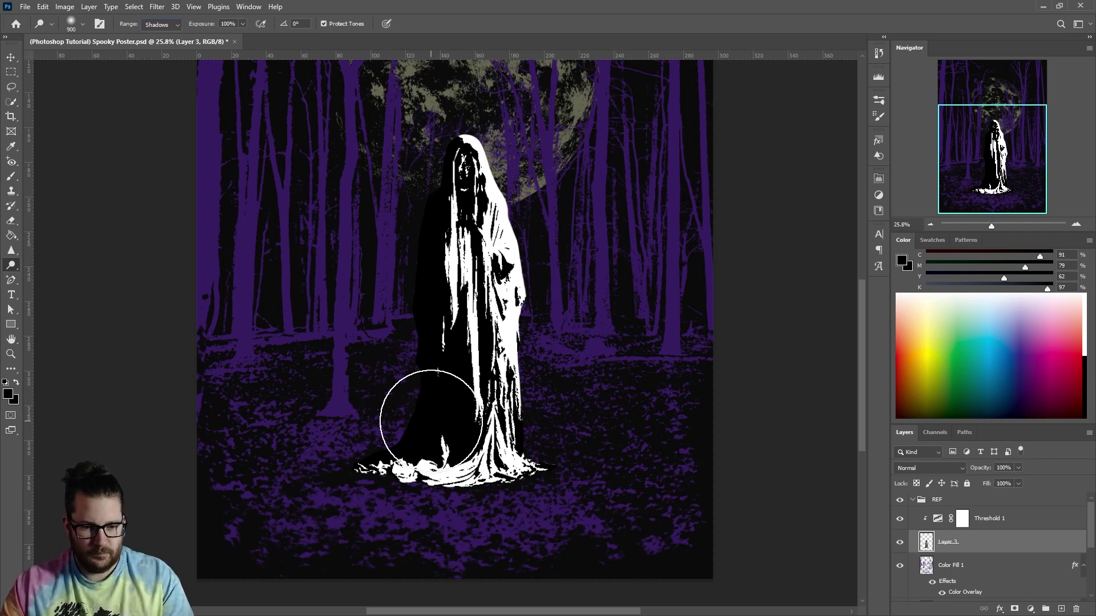
left_click(161, 24)
left_click(157, 47)
key("bracketright")
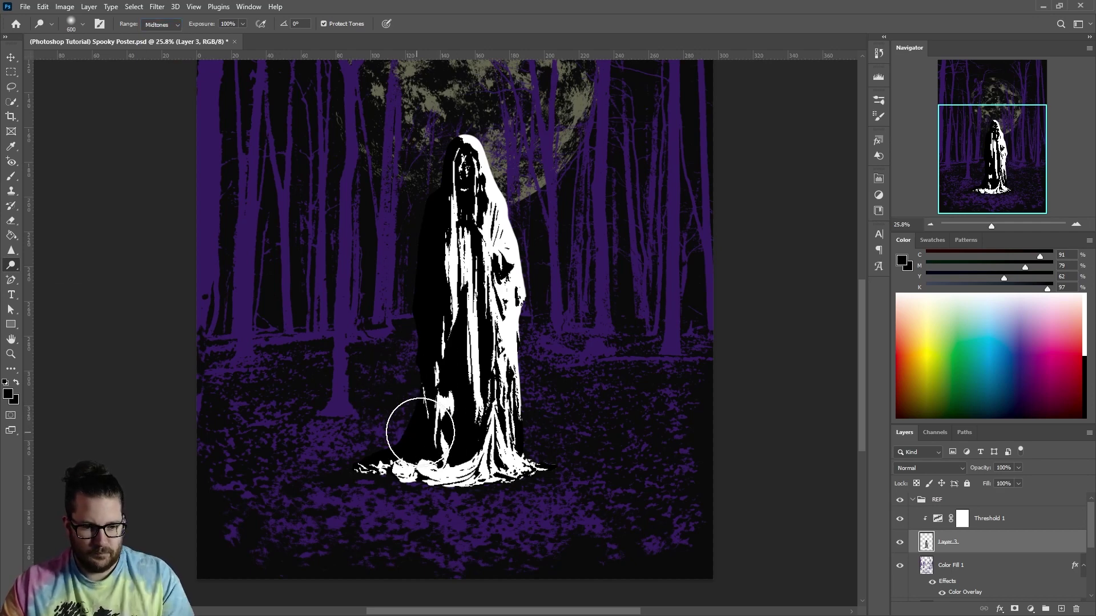
left_click_drag(480, 394, 469, 435)
Burn the highlights over the robe's bright side and hem with a 600 px brush to add shadow detail
scroll(452, 448, "down", 3)
scroll(452, 448, "up", 3)
scroll(467, 419, "up", 1)
right_click(11, 265)
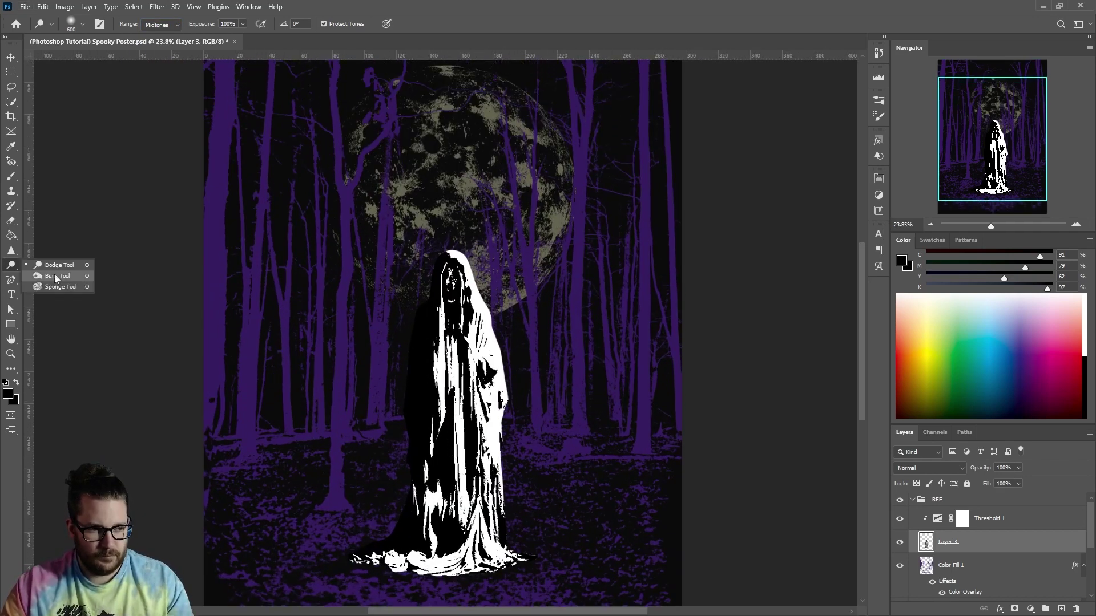
left_click(53, 276)
left_click_drag(478, 337, 462, 419)
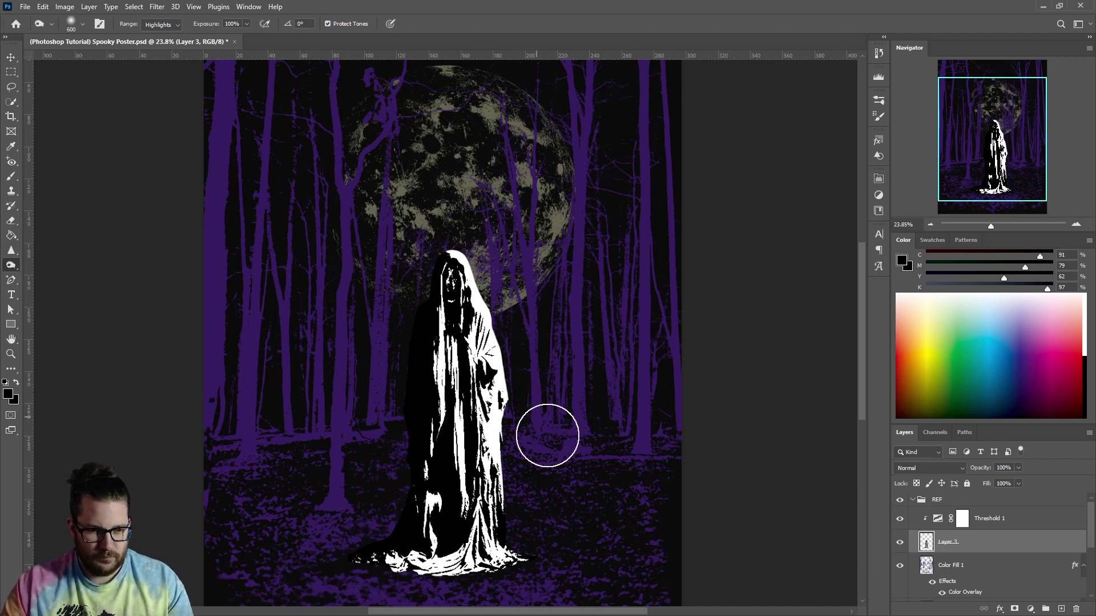
Burn the highlights around the figure's sleeve and hand with a 200 px brush to define them
key("bracketleft")
key("bracketleft")
key("bracketleft")
key("bracketleft")
key("bracketleft")
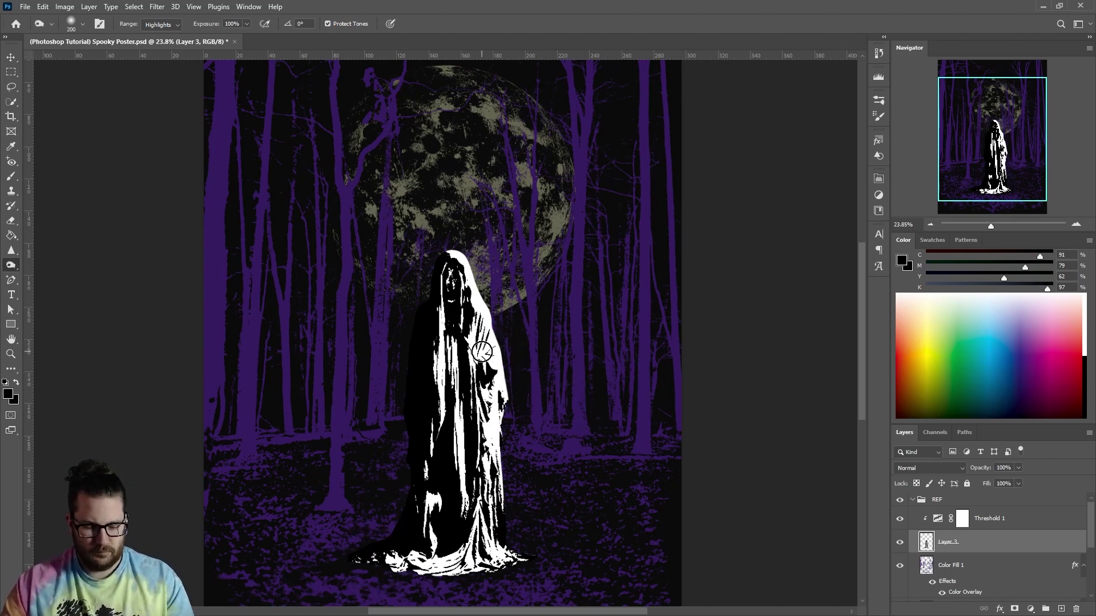
Touch up the robe's midtones with the Dodge tool at 39% exposure and a 250 px brush
key("shift+o")
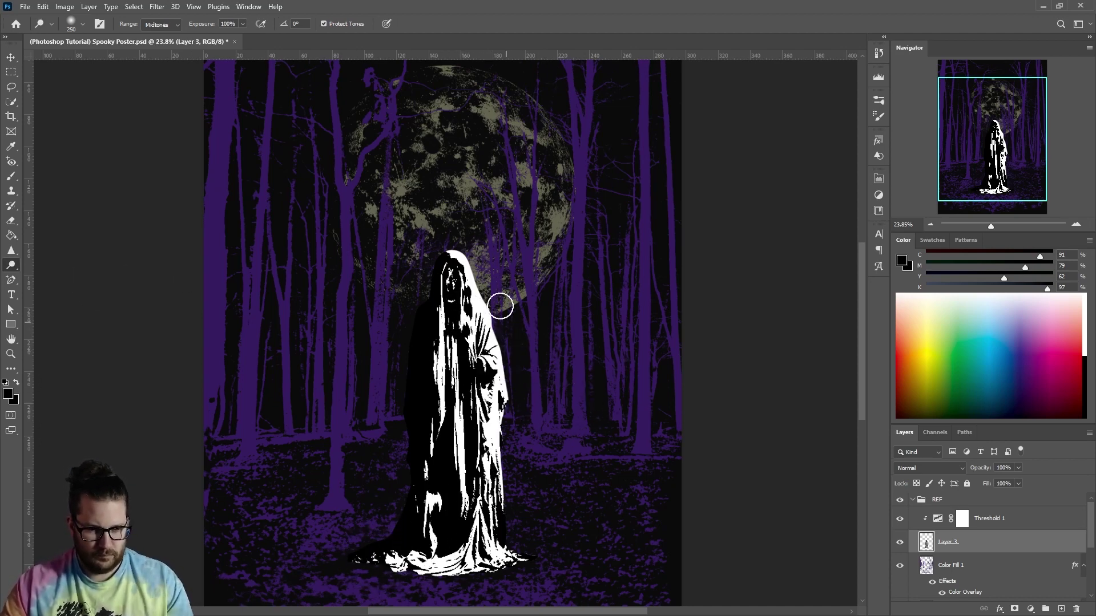
key("3")
key("9")
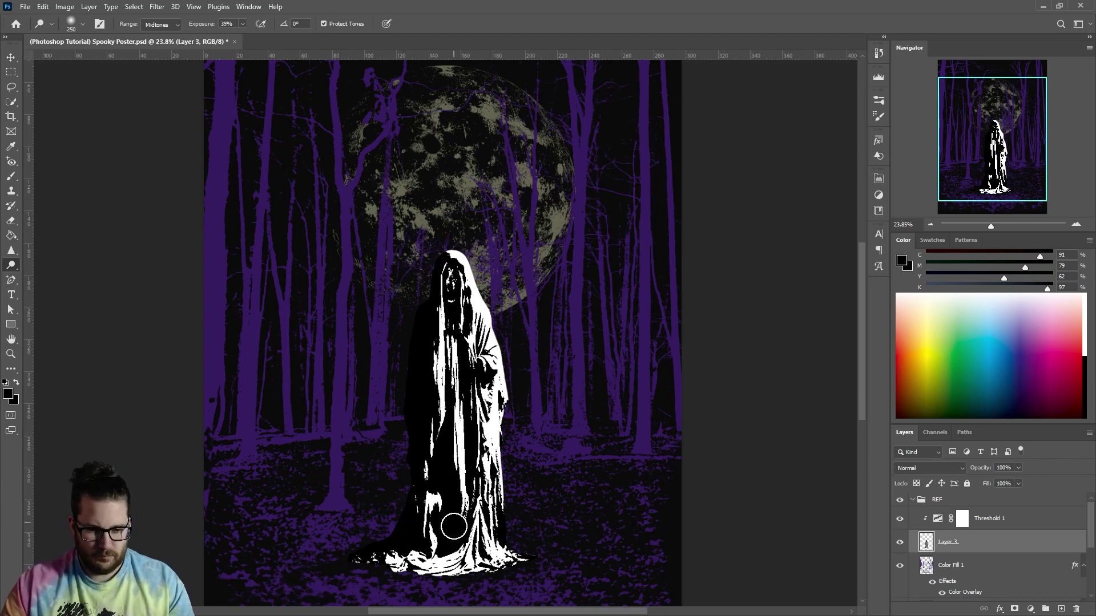
Merge the Threshold 1 adjustment with the figure layer into a single layer
left_click(15, 61)
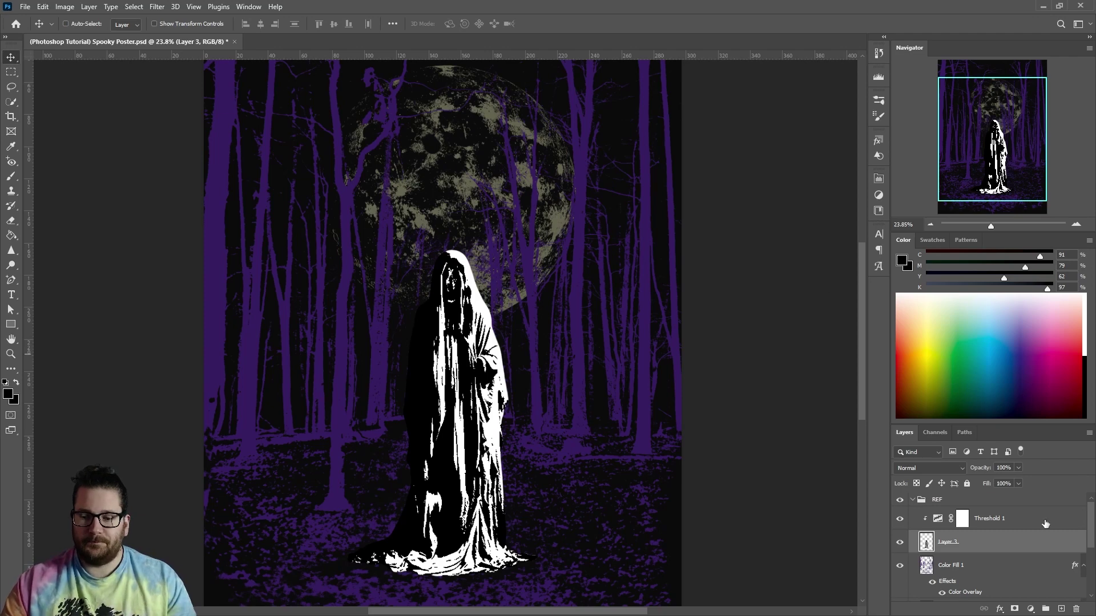
left_click(1028, 521, "shift")
right_click(1027, 521)
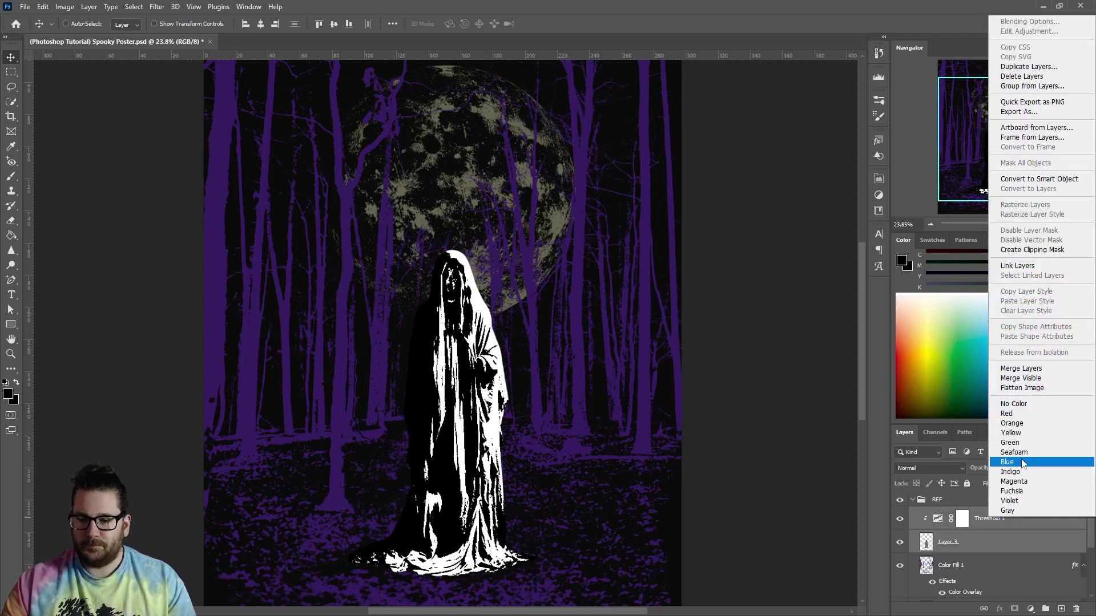
left_click(1029, 368)
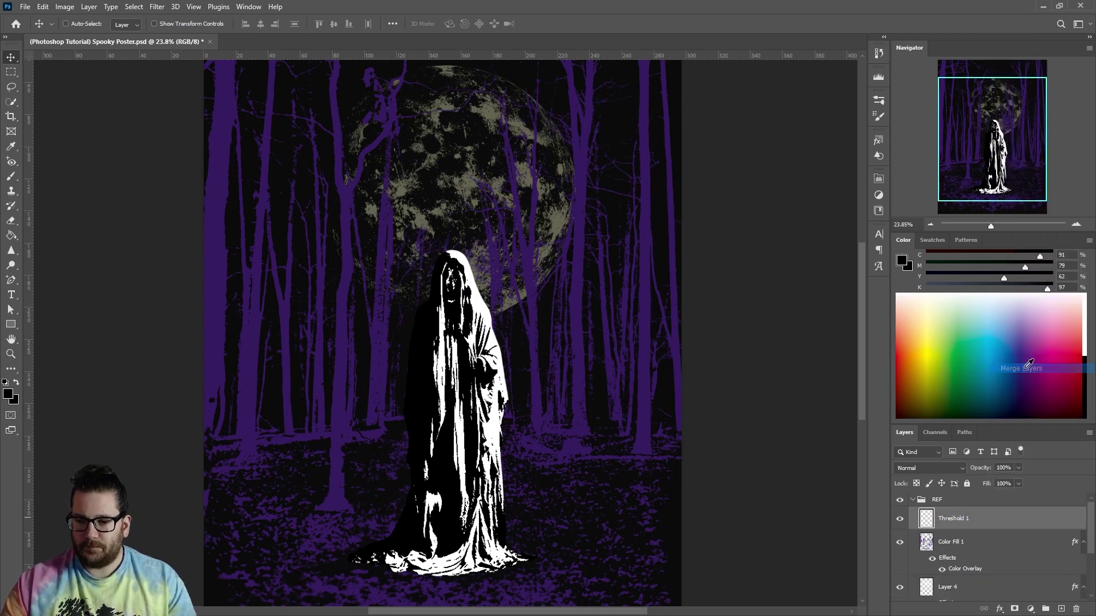
Select the figure's white areas by Color Range with fuzziness 0 and copy them to a new layer
left_click(134, 7)
left_click(159, 120)
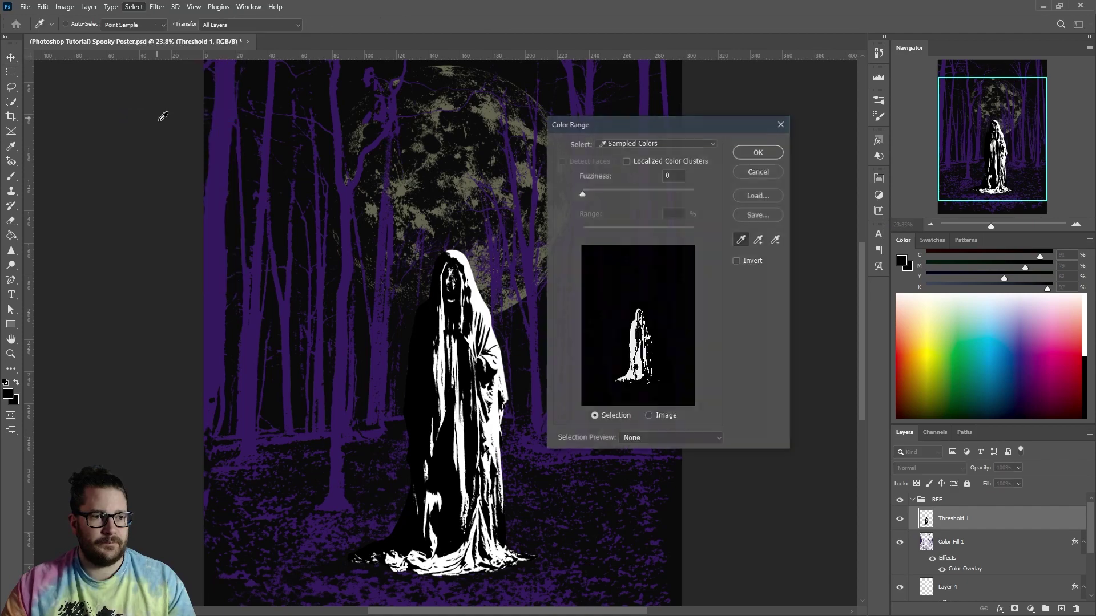
left_click(480, 300)
left_click(758, 153)
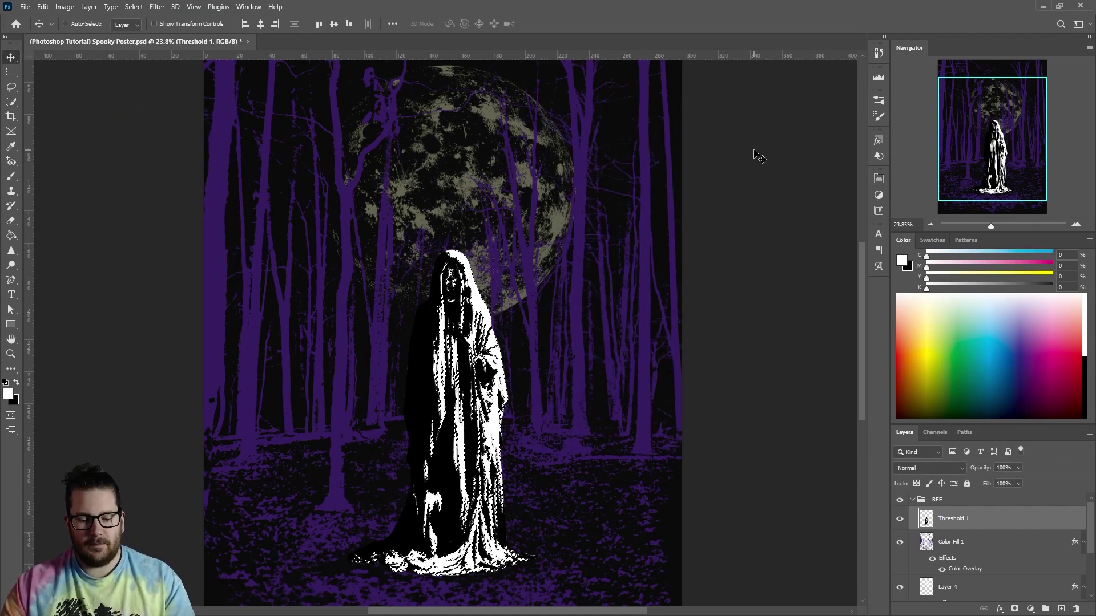
key("ctrl+j")
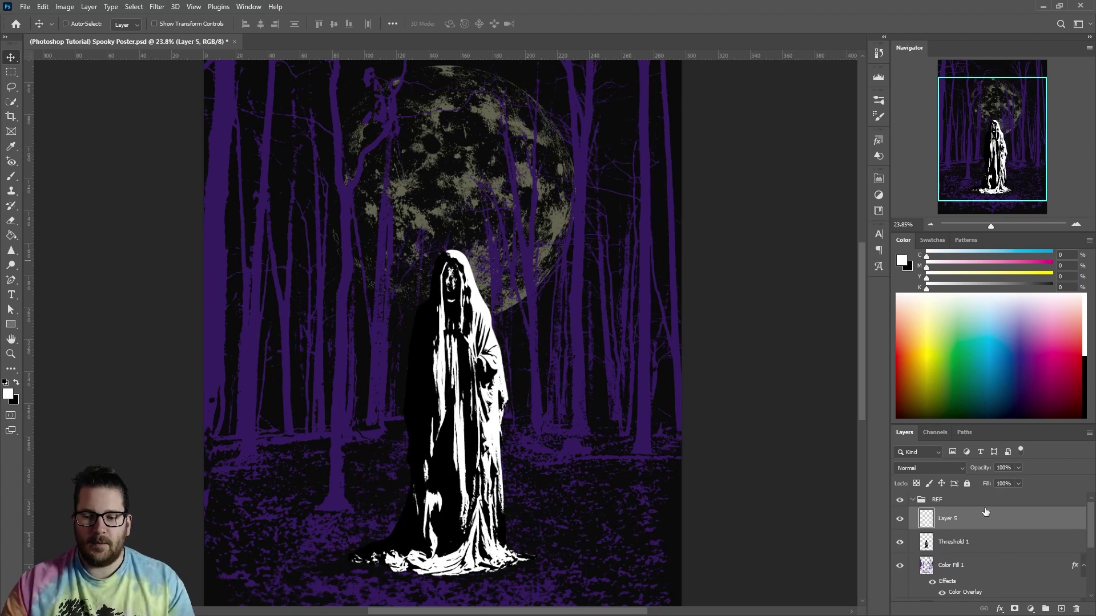
Copy the black areas of the merged figure to their own layer using Color Range, and delete the merged Threshold 1 layer
left_click(983, 545)
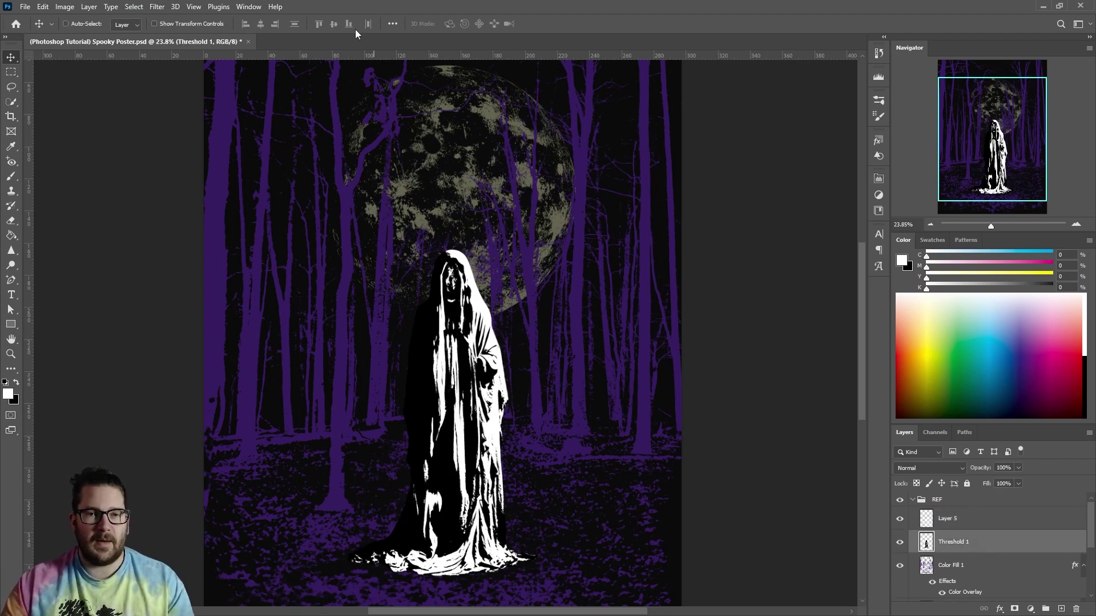
left_click(134, 6)
left_click(148, 125)
left_click(759, 153)
key("ctrl+j")
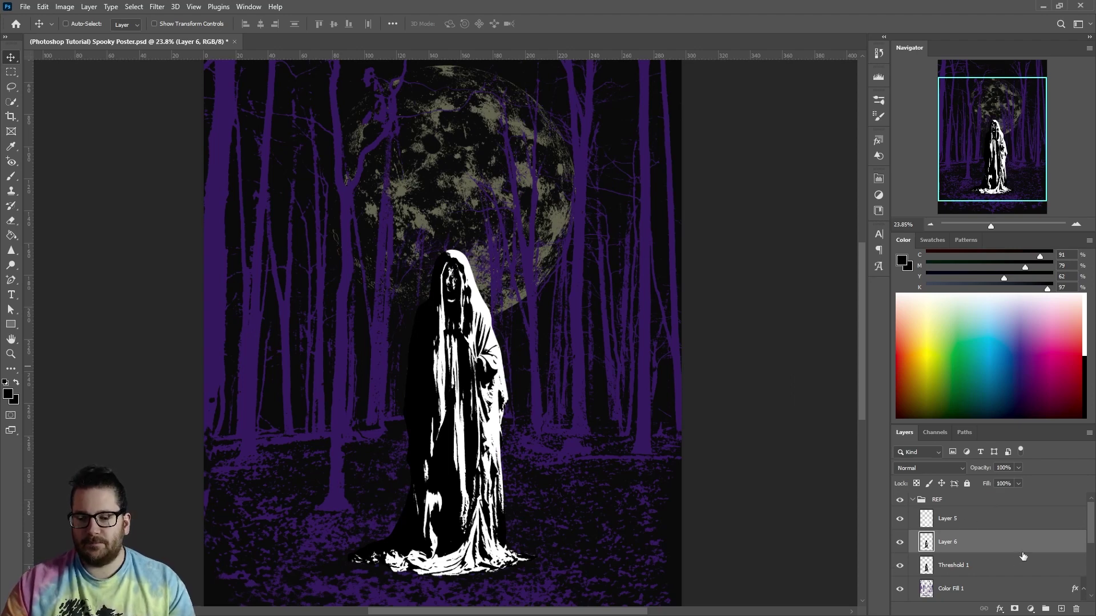
left_click(1000, 567)
key("Delete")
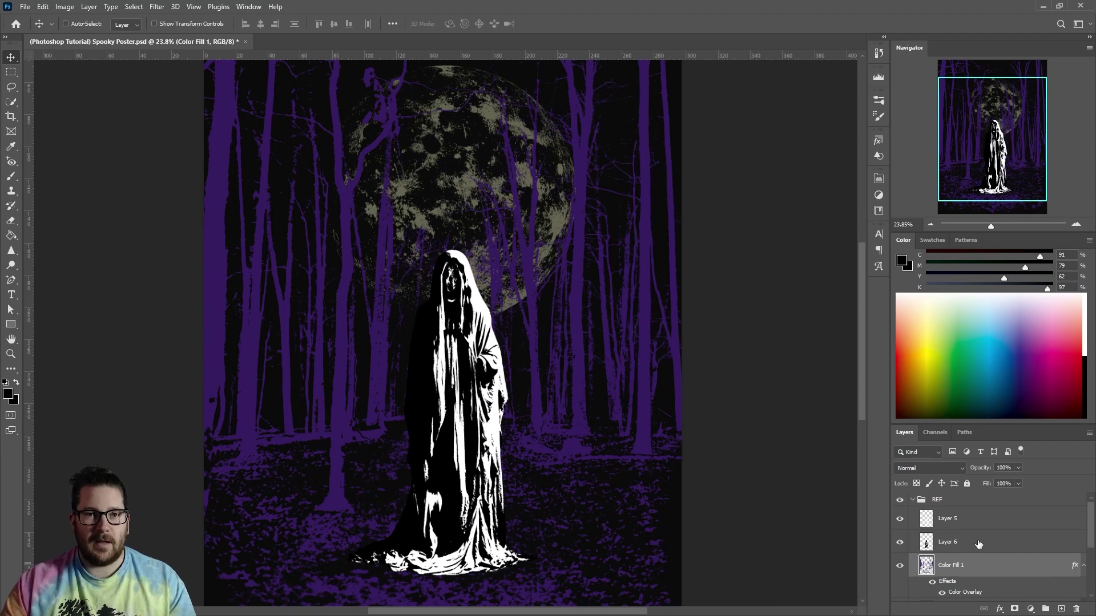
Give the figure's black layer a Color Overlay of 0b0b0b sampled from the background and its white layer an olive 656551 Color Overlay
double_click(978, 544)
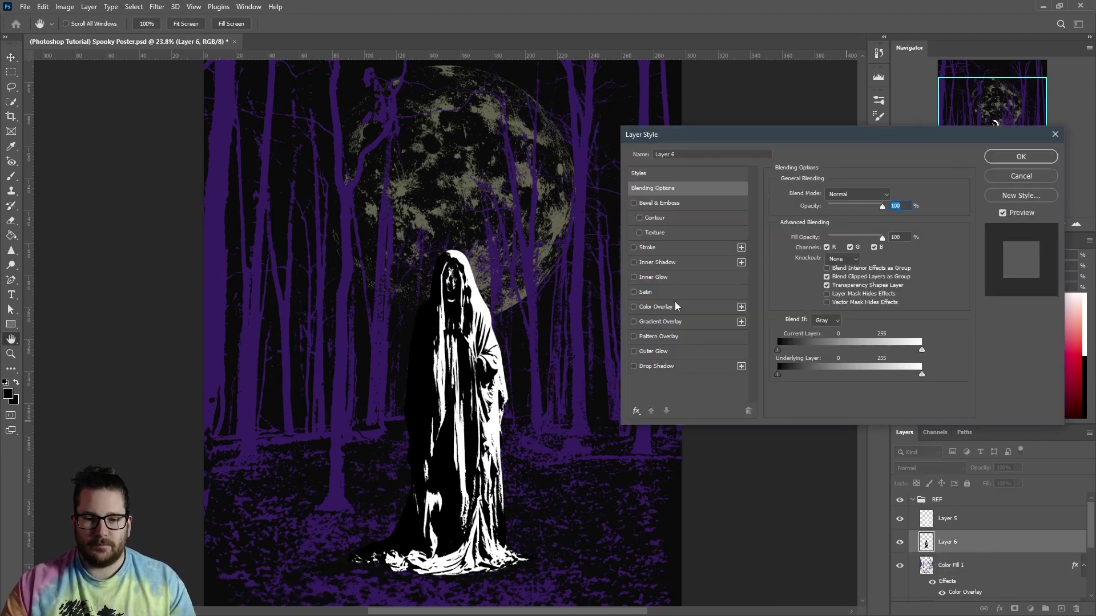
left_click(651, 308)
left_click(890, 196)
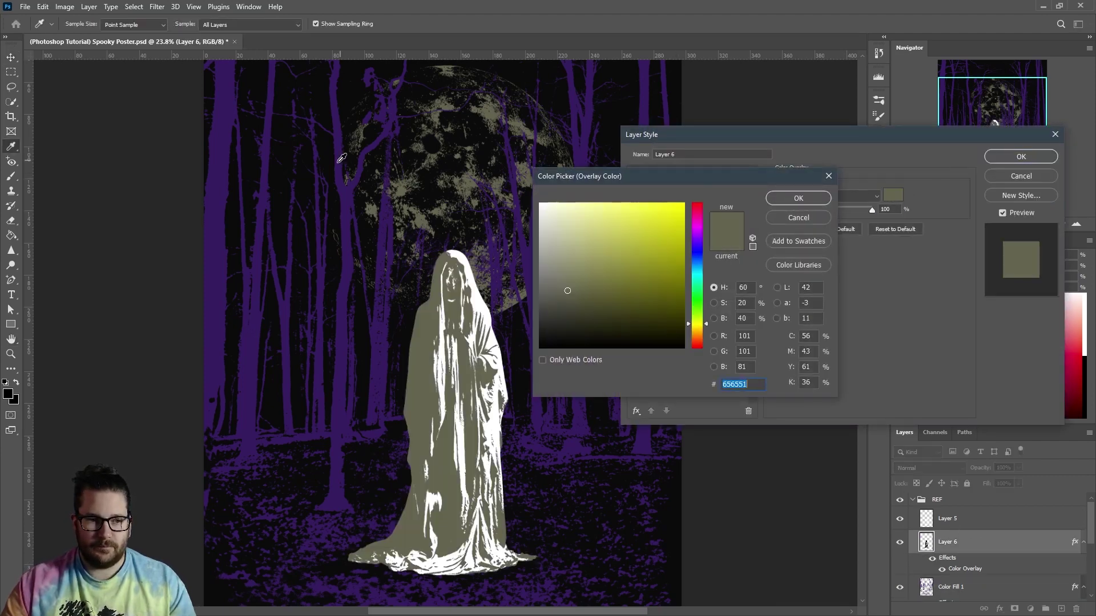
left_click(304, 183)
left_click(799, 198)
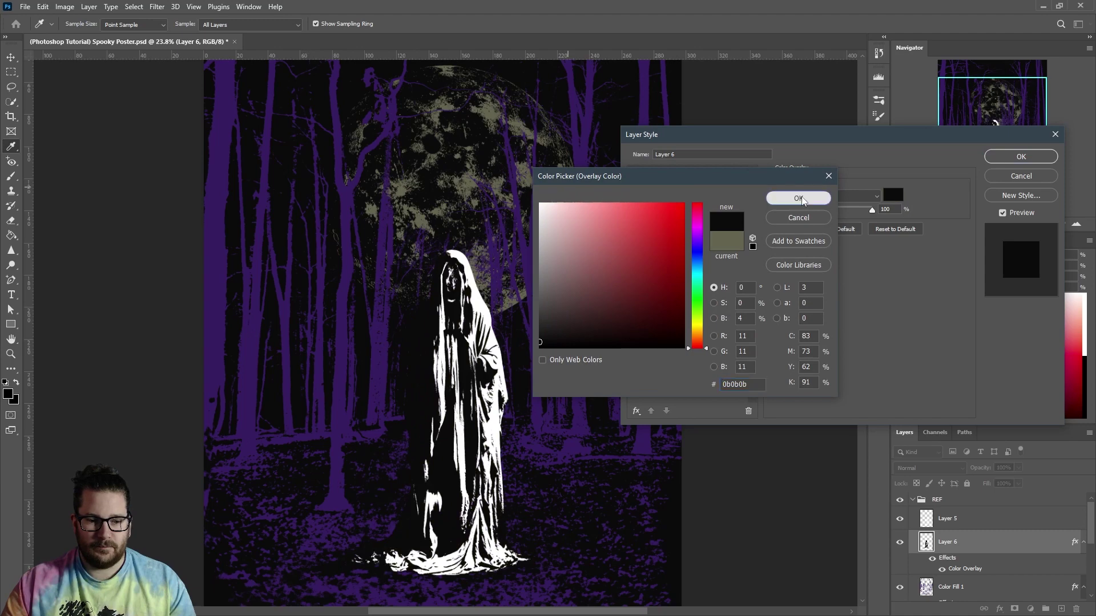
left_click(1020, 157)
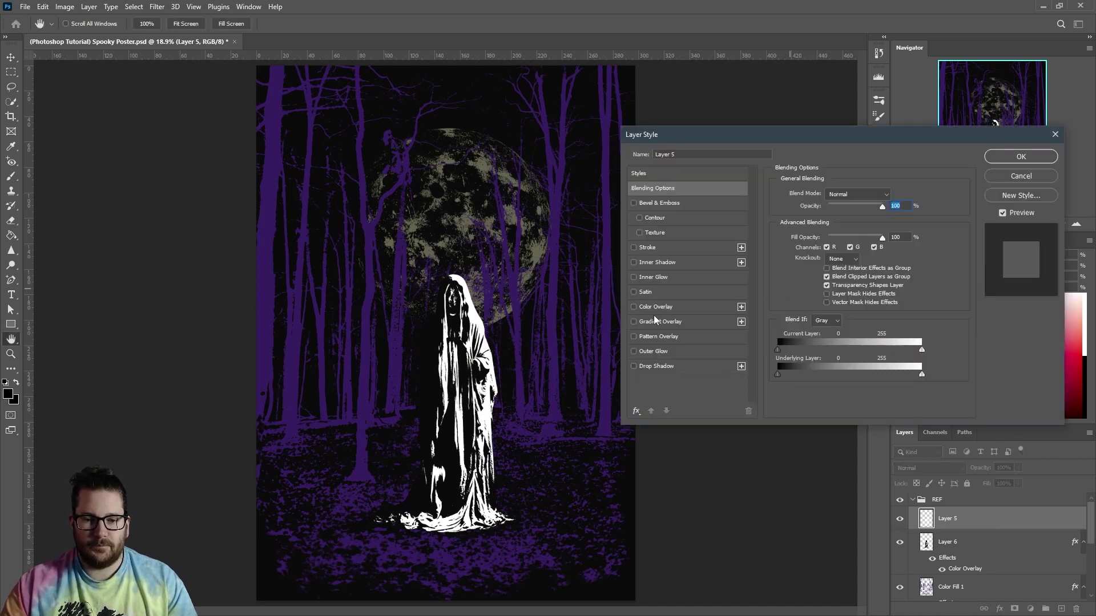
left_click(654, 307)
left_click(1003, 159)
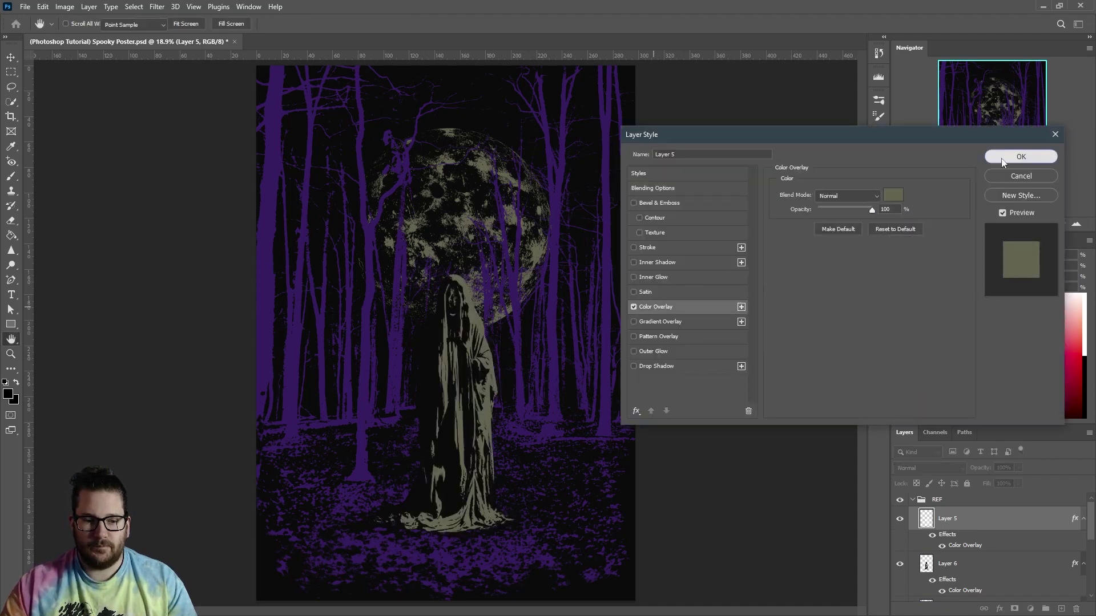
Add the title "Halloween" above the moon in the 150 pt blackletter font and colour it dark red, hex 9d2100
key("t")
left_click(442, 142)
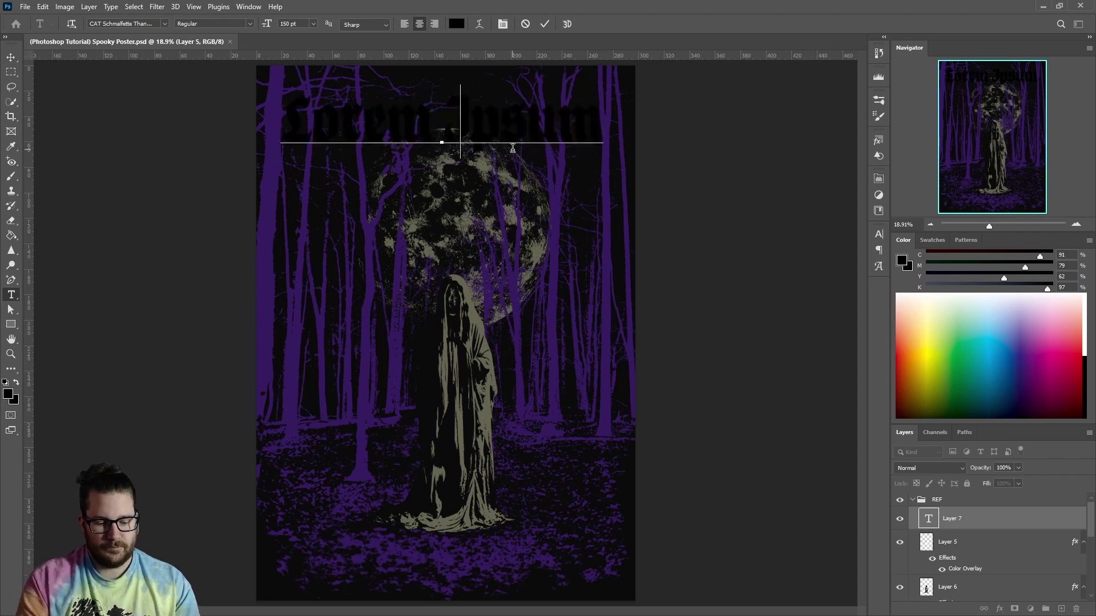
type("Halloween")
key("ctrl+a")
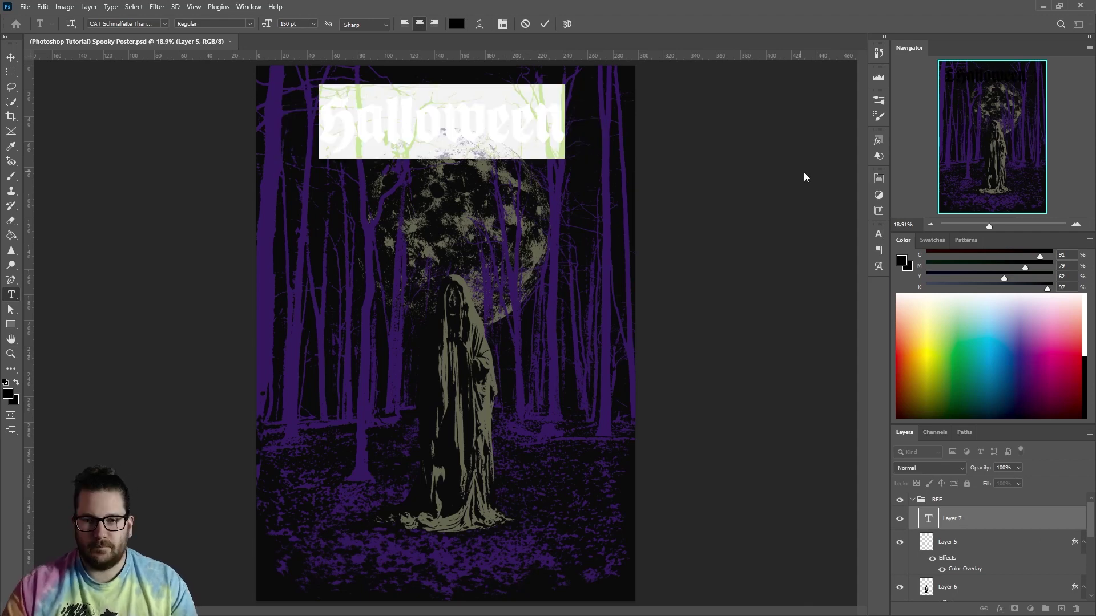
left_click(878, 234)
left_click(849, 299)
type("9d2100")
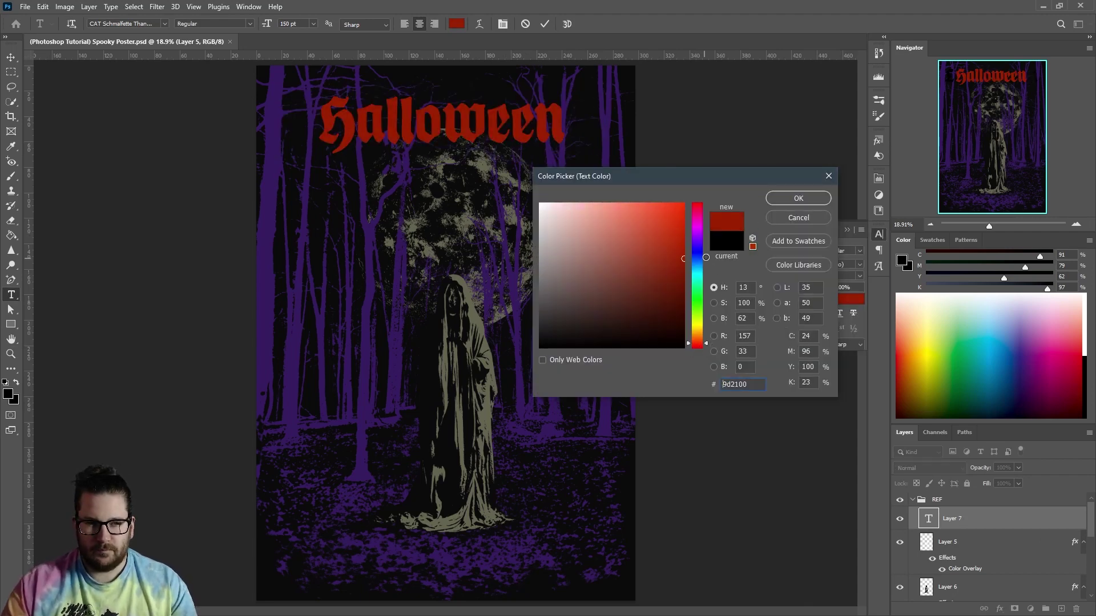
left_click_drag(696, 344, 695, 345)
left_click(797, 198)
left_click(847, 230)
key("ctrl+Return")
Move the Halloween title slightly so it sits horizontally centred on the poster above the moon
key("v")
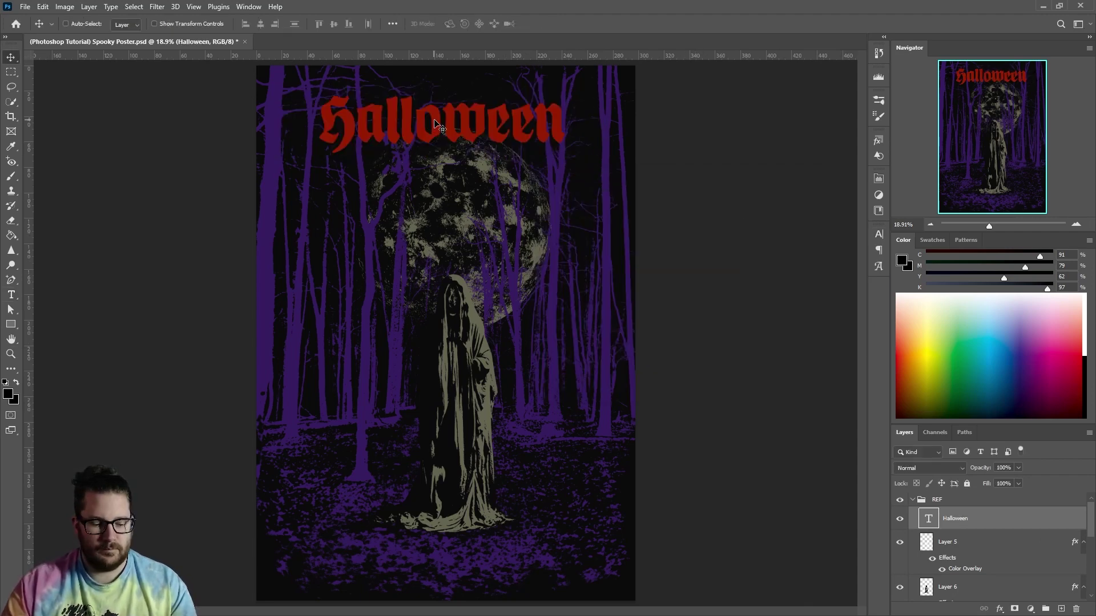
key("ctrl+;")
left_click_drag(463, 117, 469, 119)
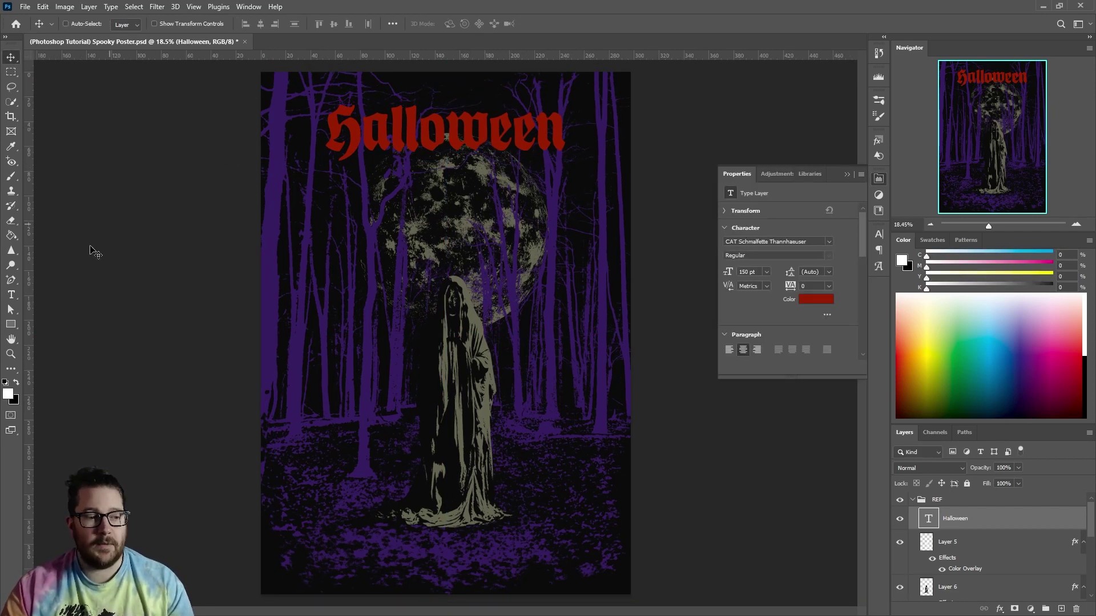
Draw an unfilled rectangle with a 10 px olive stroke as a border, inset evenly from the poster's edges
left_click(11, 324)
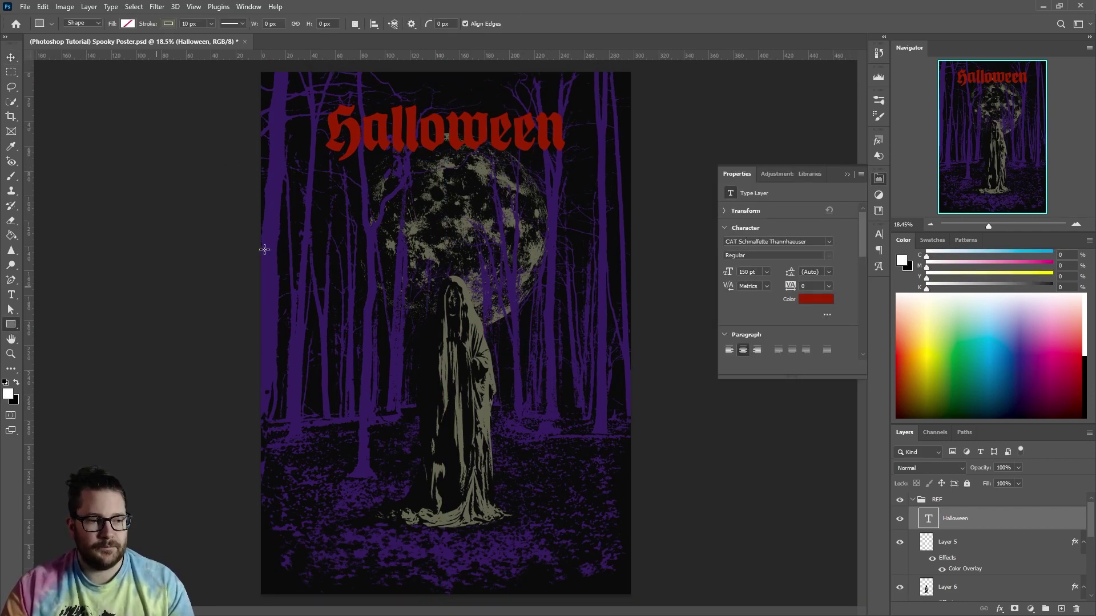
left_click_drag(284, 97, 614, 577)
key("ctrl+t")
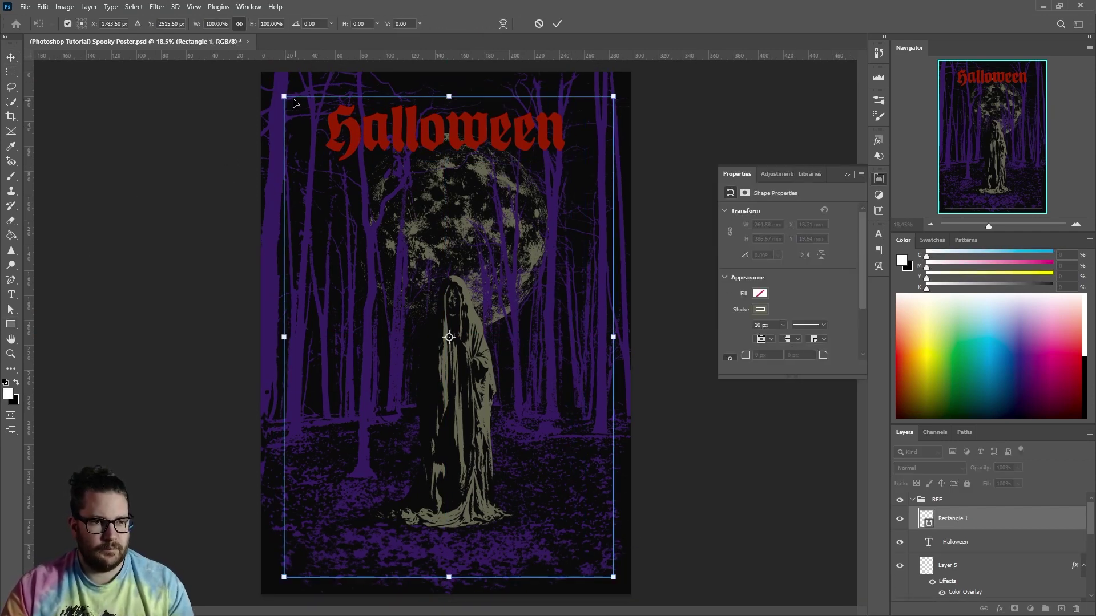
left_click_drag(284, 97, 261, 72)
left_click_drag(614, 577, 630, 594)
key("ctrl+;")
left_click_drag(261, 72, 273, 84)
key("Return")
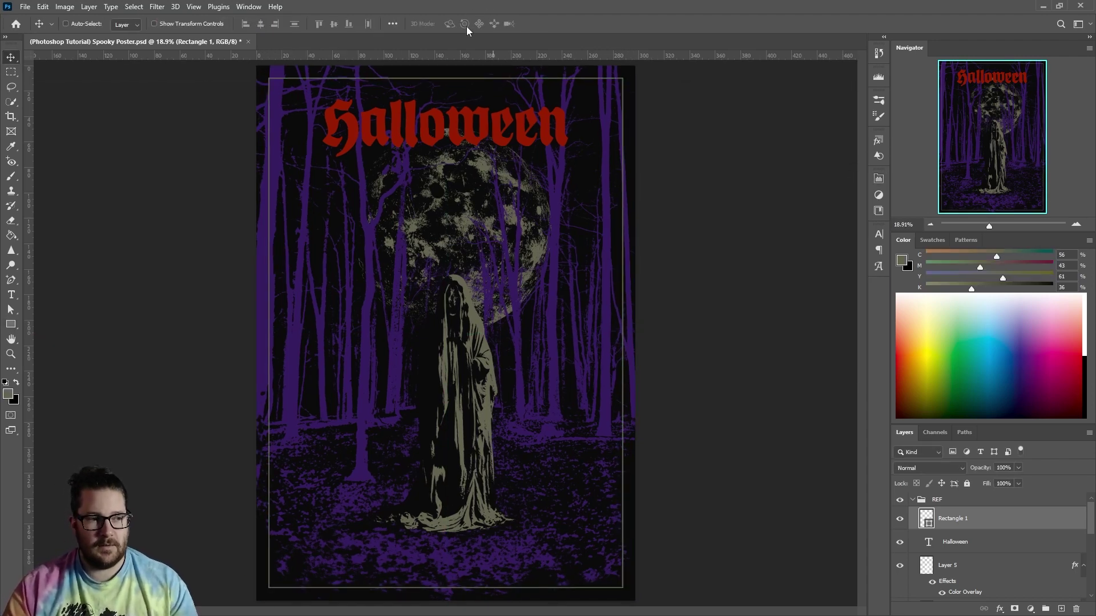
Add the date "31.10.24" in olive blackletter text below the figure, near the poster's lower edge
key("t")
left_click(444, 564)
type("31.10.24")
left_click(9, 57)
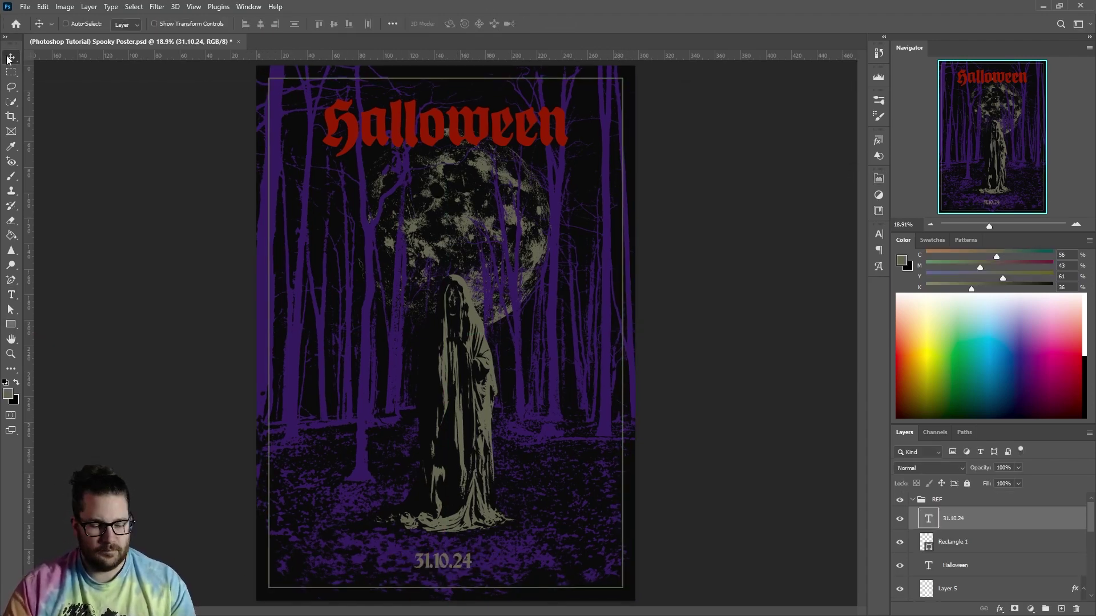
Move the date slightly down towards the border's lower line and the Halloween title slightly up
key("ctrl+t")
left_click_drag(462, 566, 466, 575)
key("Return")
left_click(977, 566)
left_click_drag(489, 126, 489, 117)
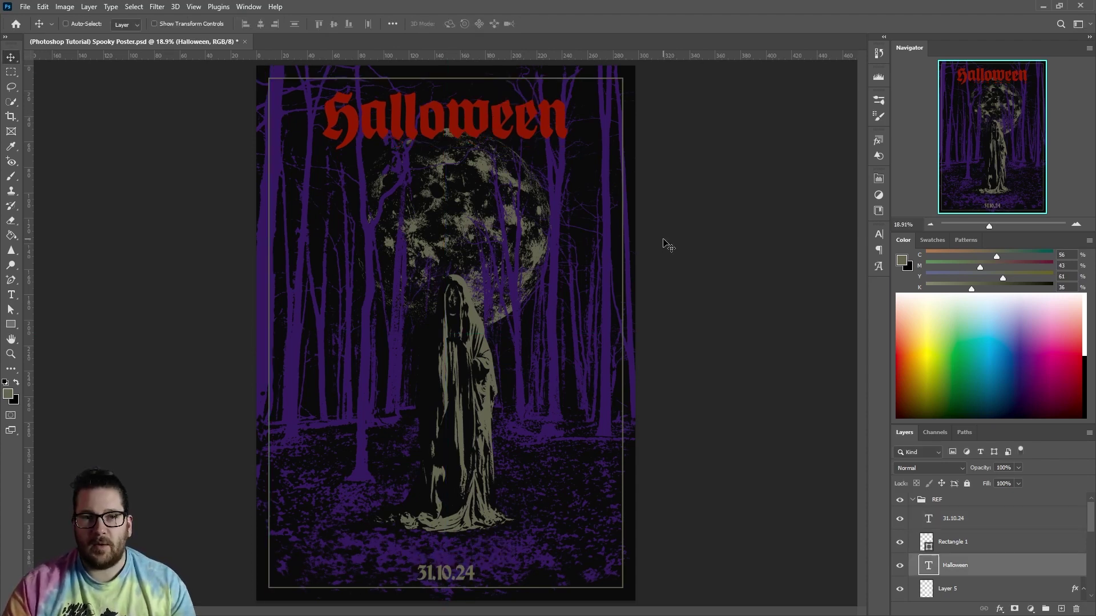
Stamp all visible artwork into a new layer above the REF group and apply the Camera Raw Filter to it
left_click(967, 501)
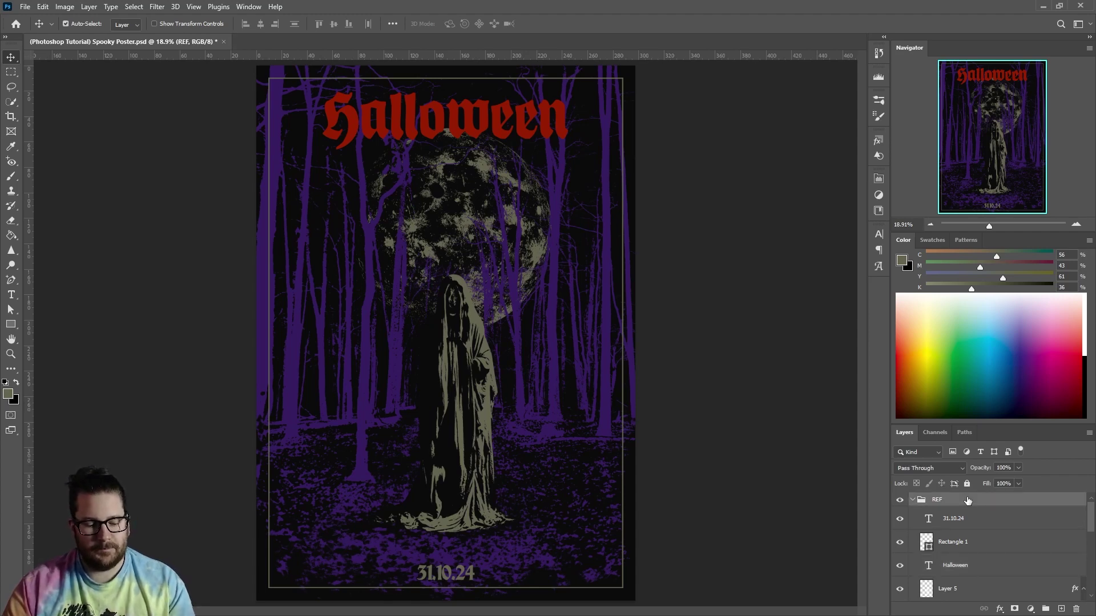
key("ctrl+shift+alt+e")
key("d")
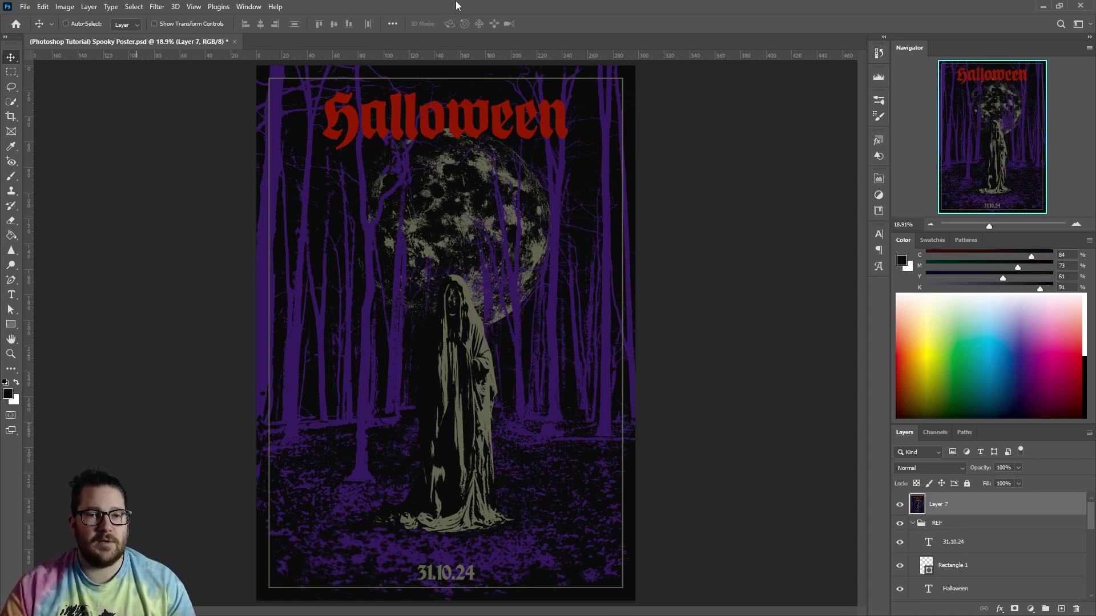
left_click(158, 8)
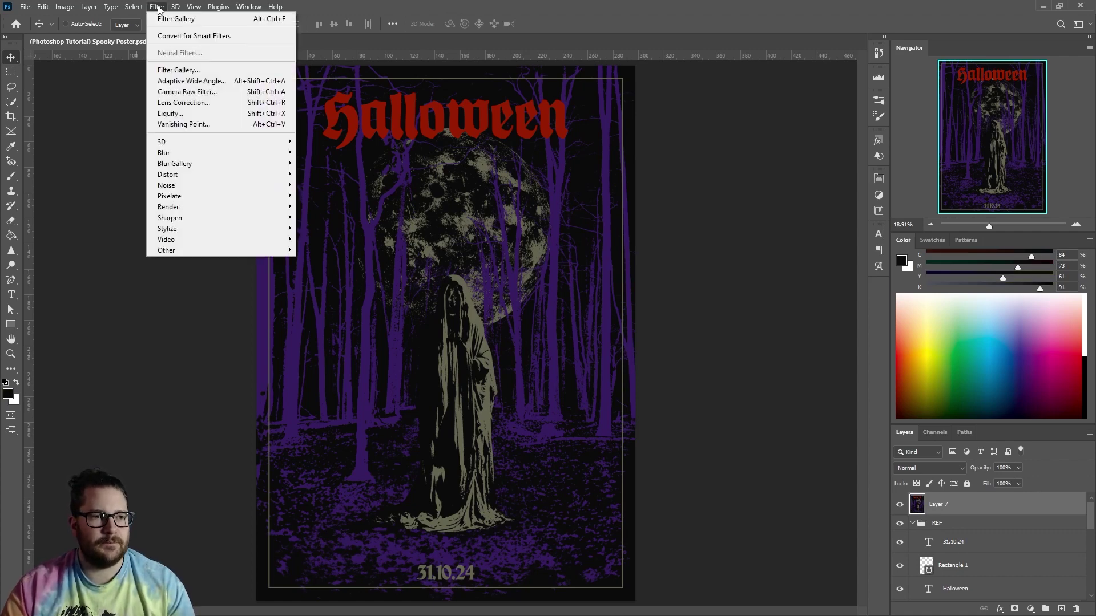
left_click(193, 93)
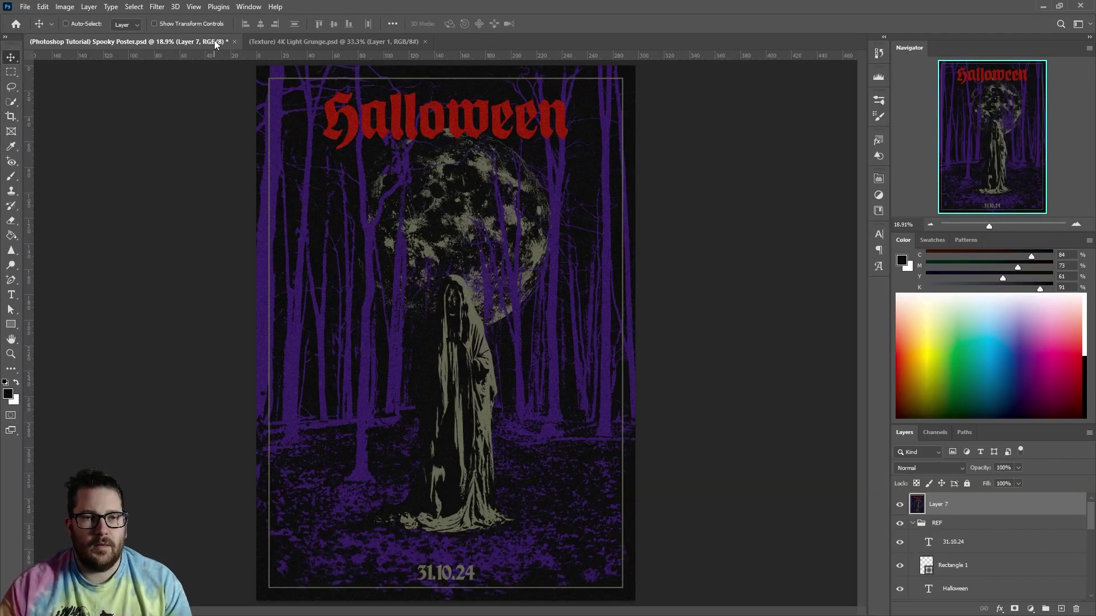
Bring the texture from (Texture) 4K Light Grunge.psd into the poster as a new layer and transform it to fit over the artwork
left_click(268, 40)
left_click_drag(268, 131, 322, 209)
key("ctrl+t")
left_click_drag(639, 203, 484, 445)
left_click_drag(538, 323, 641, 331)
key("Return")
Duplicate the grunge texture layer and transform the copy to spread the texture across the rest of the poster
key("ctrl+t")
key("ctrl+0")
left_click_drag(256, 467, 589, 191)
key("Return")
key("ctrl+0")
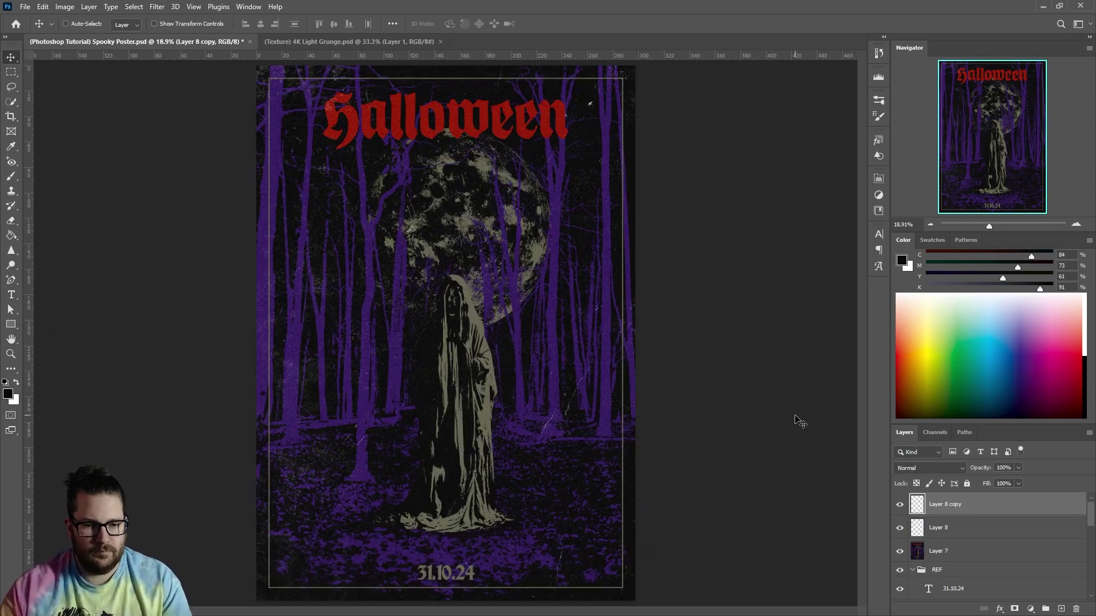